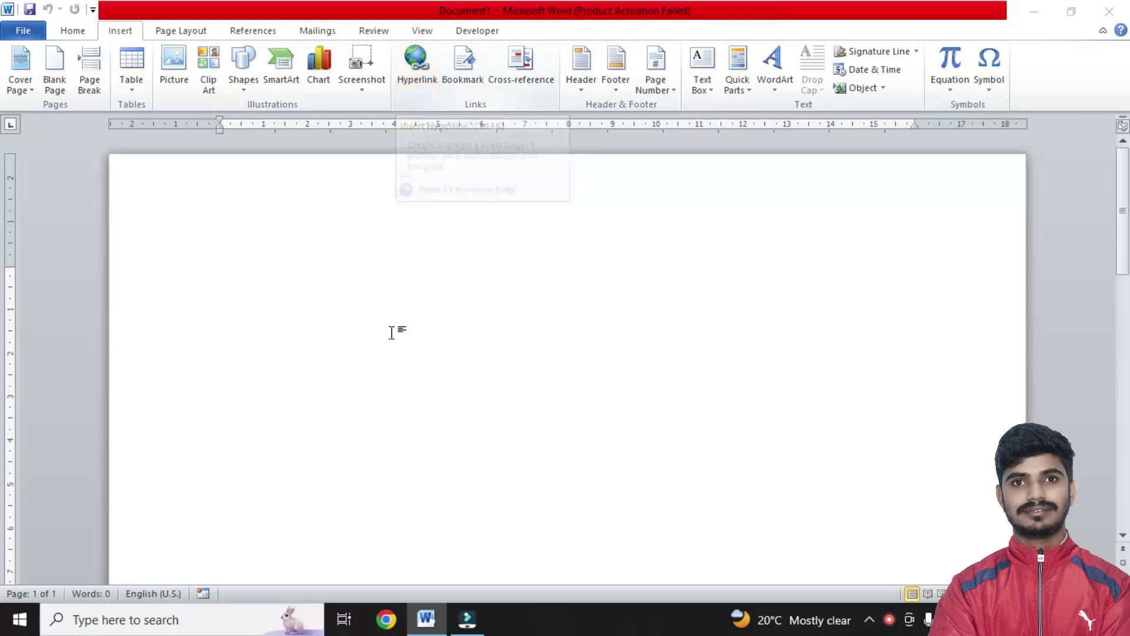
Step: Generate three paragraphs of sample text with =rand() at the top of the page
{"action": "type", "text": "="}
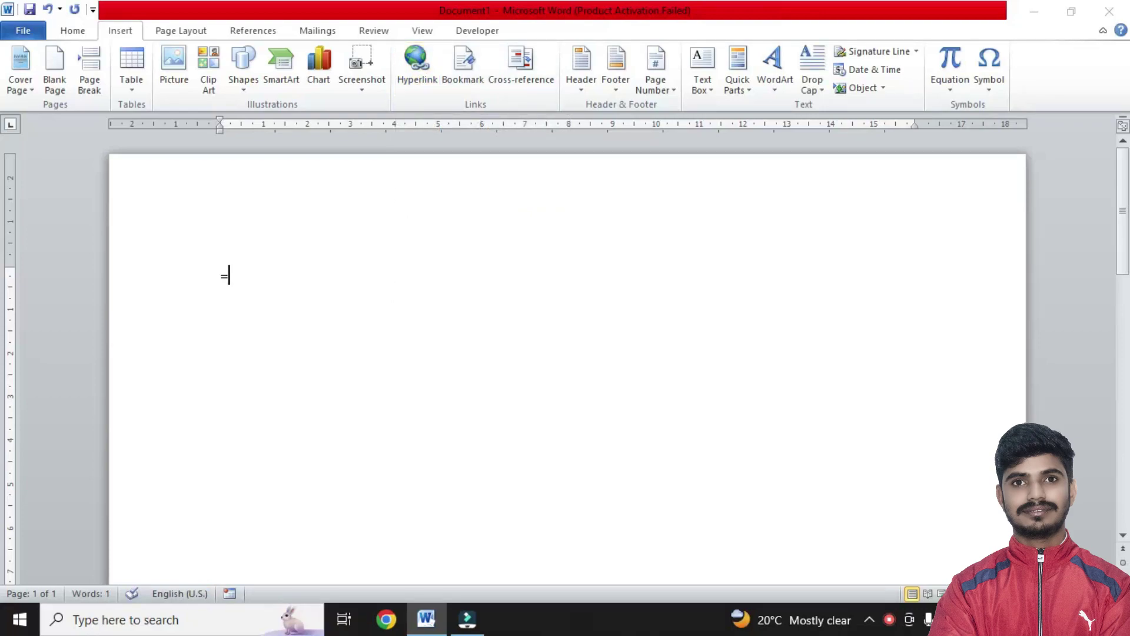
{"action": "type", "text": "rand("}
{"action": "type", "text": ")"}
{"action": "key", "text": "Return"}
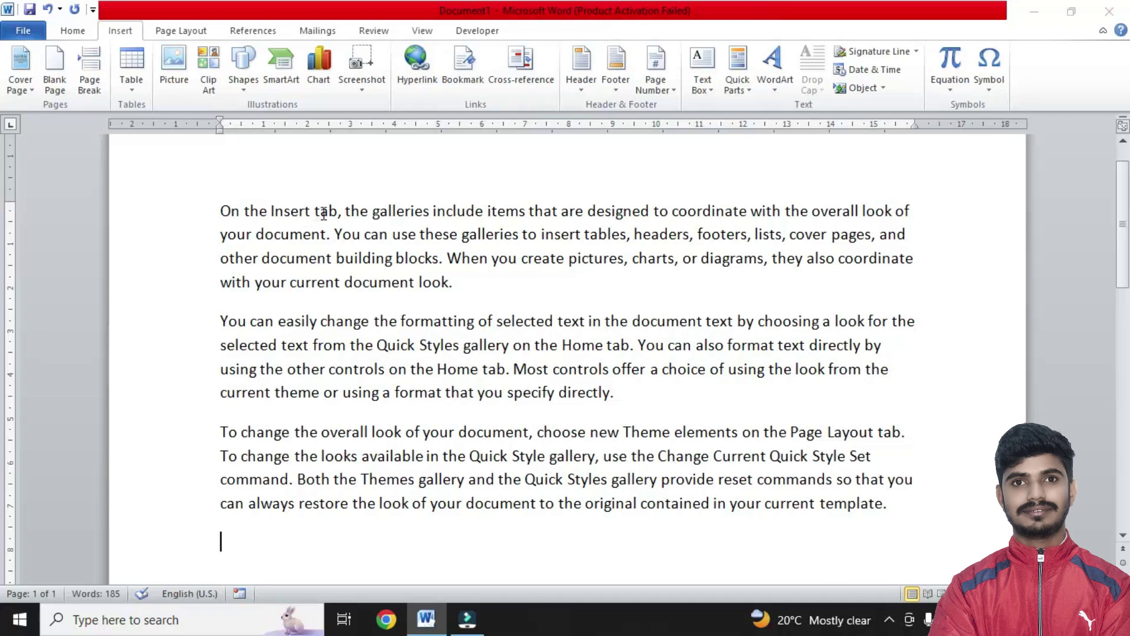
Step: Select the phrase 'On the Insert tab' at the start of the first paragraph
{"action": "left_click_drag", "start_coordinate": [337, 212], "coordinate": [220, 211]}
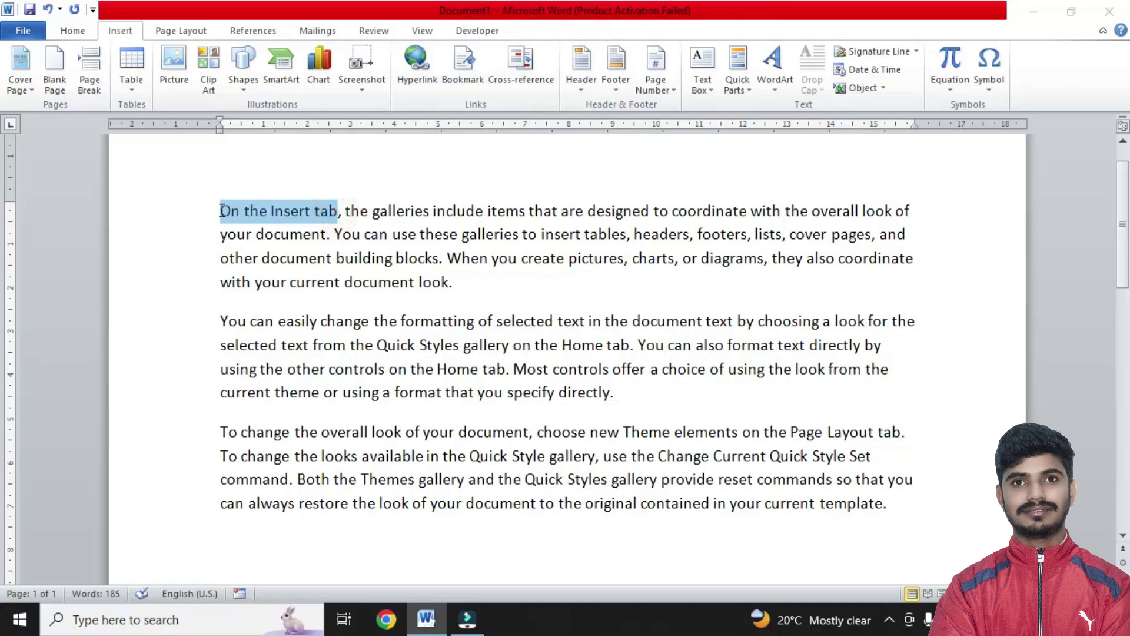
{"action": "left_click", "coordinate": [257, 210]}
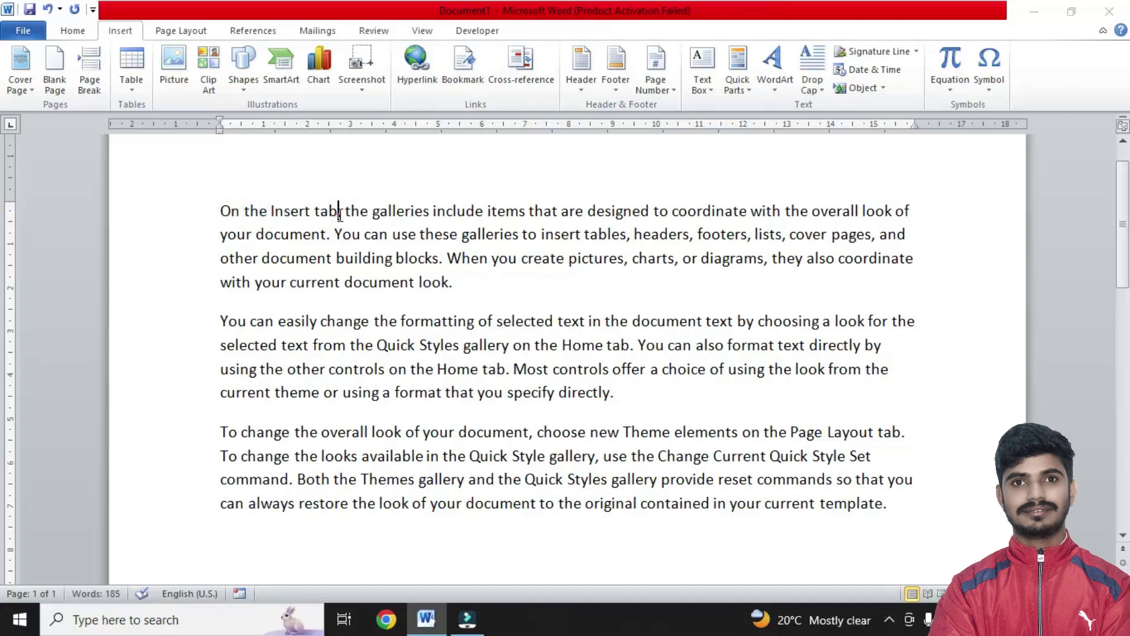
{"action": "left_click_drag", "start_coordinate": [338, 210], "coordinate": [206, 213]}
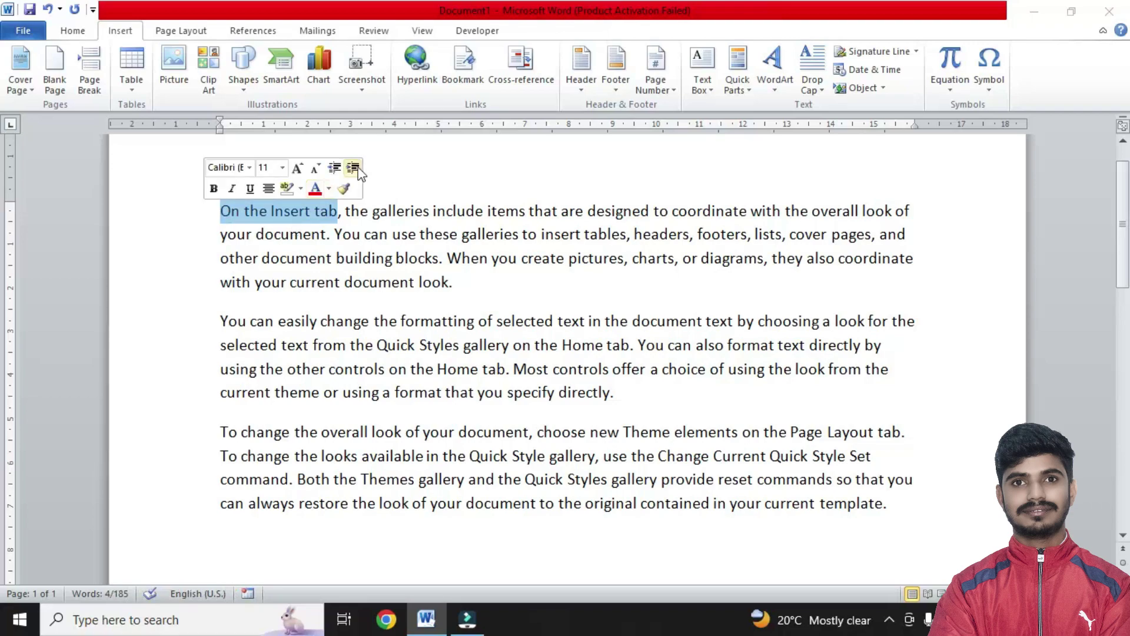
Step: Hyperlink the selected phrase to the Publisher (.pub) file in Documents
{"action": "left_click", "coordinate": [416, 75]}
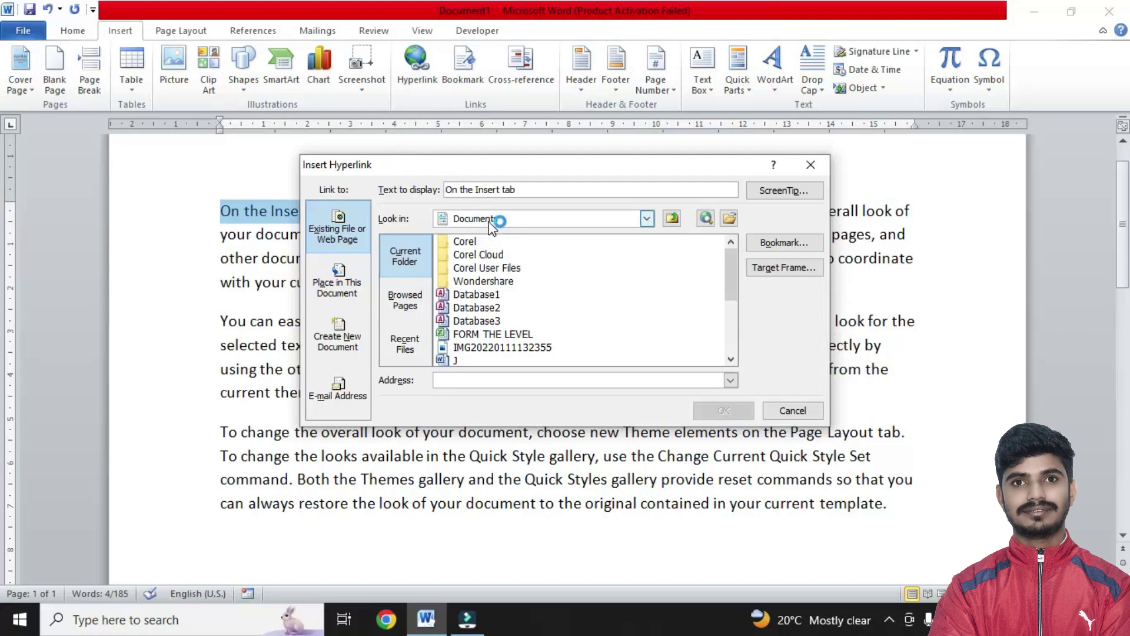
{"action": "scroll", "coordinate": [506, 262], "scroll_direction": "down", "scroll_amount": 3}
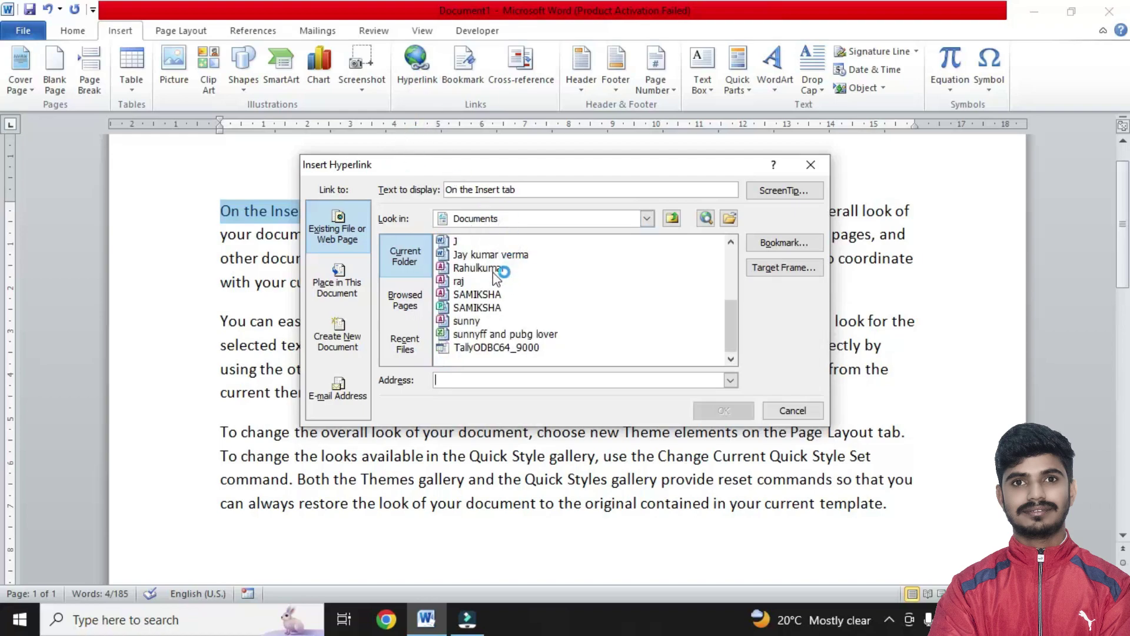
{"action": "scroll", "coordinate": [507, 332], "scroll_direction": "up", "scroll_amount": 3}
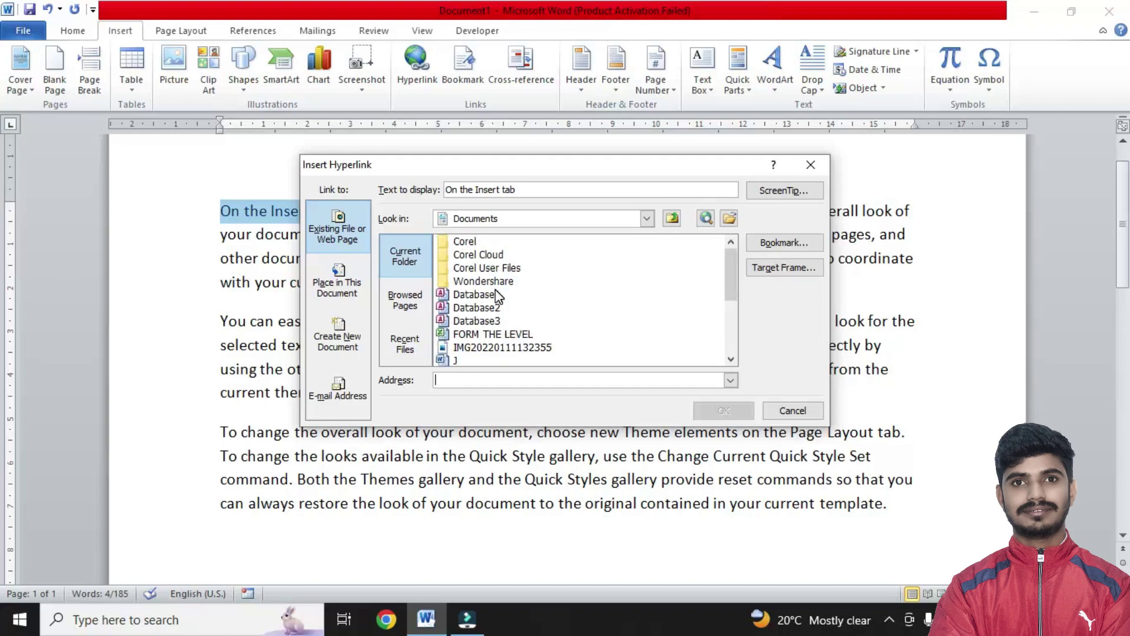
{"action": "scroll", "coordinate": [486, 321], "scroll_direction": "down", "scroll_amount": 3}
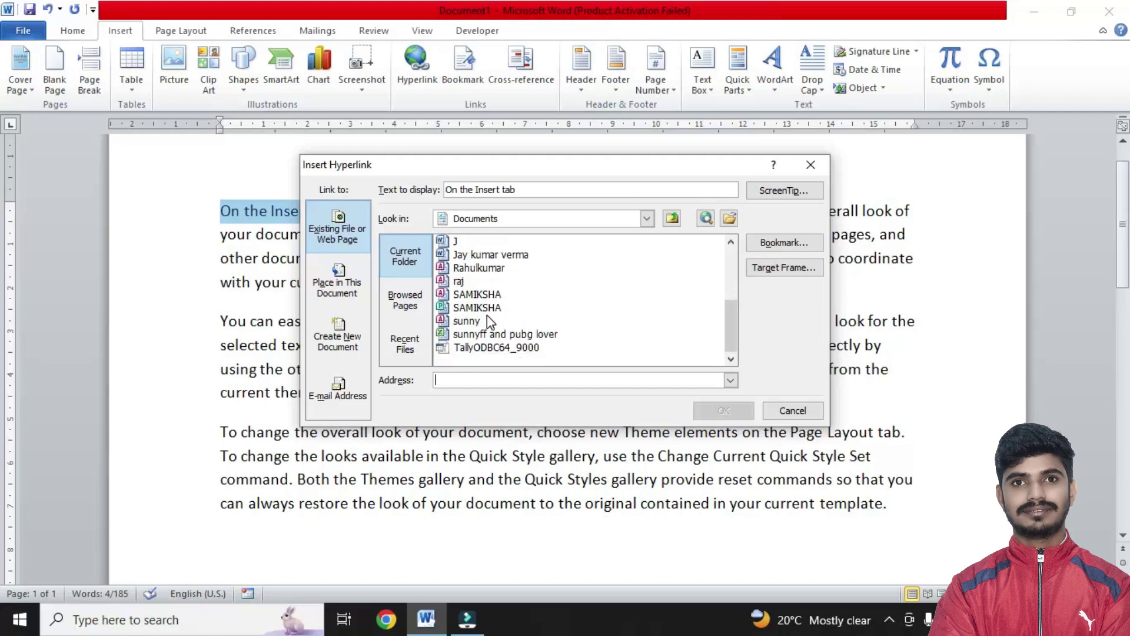
{"action": "left_click", "coordinate": [493, 306]}
{"action": "scroll", "coordinate": [496, 300], "scroll_direction": "up", "scroll_amount": 3}
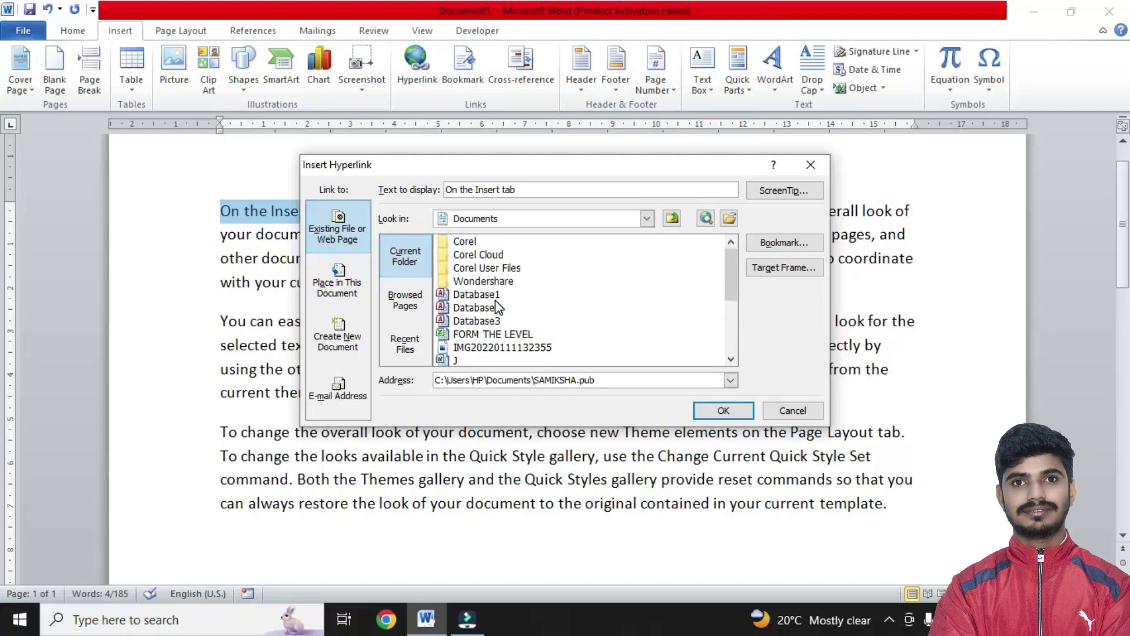
{"action": "left_click", "coordinate": [495, 296]}
{"action": "scroll", "coordinate": [497, 312], "scroll_direction": "down", "scroll_amount": 3}
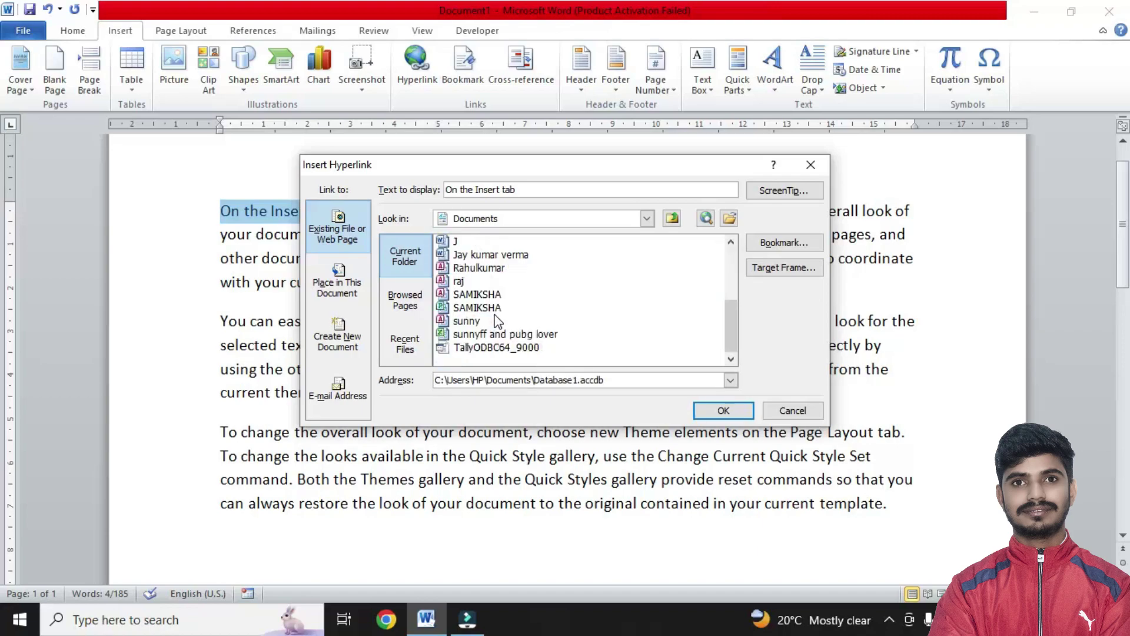
{"action": "left_click", "coordinate": [496, 307]}
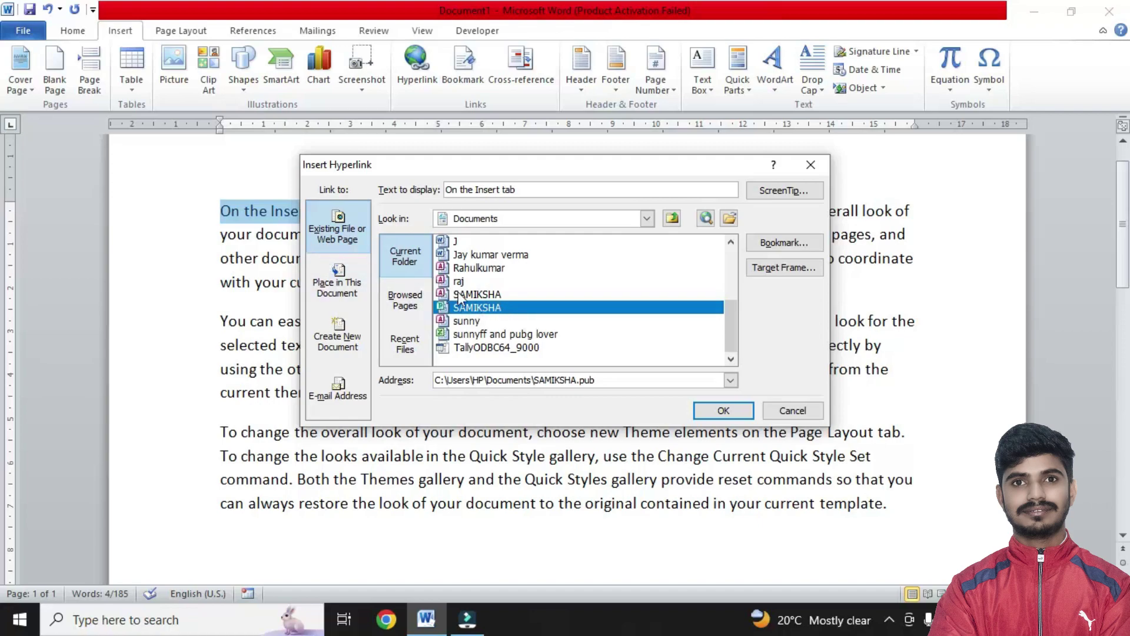
{"action": "left_click", "coordinate": [719, 410]}
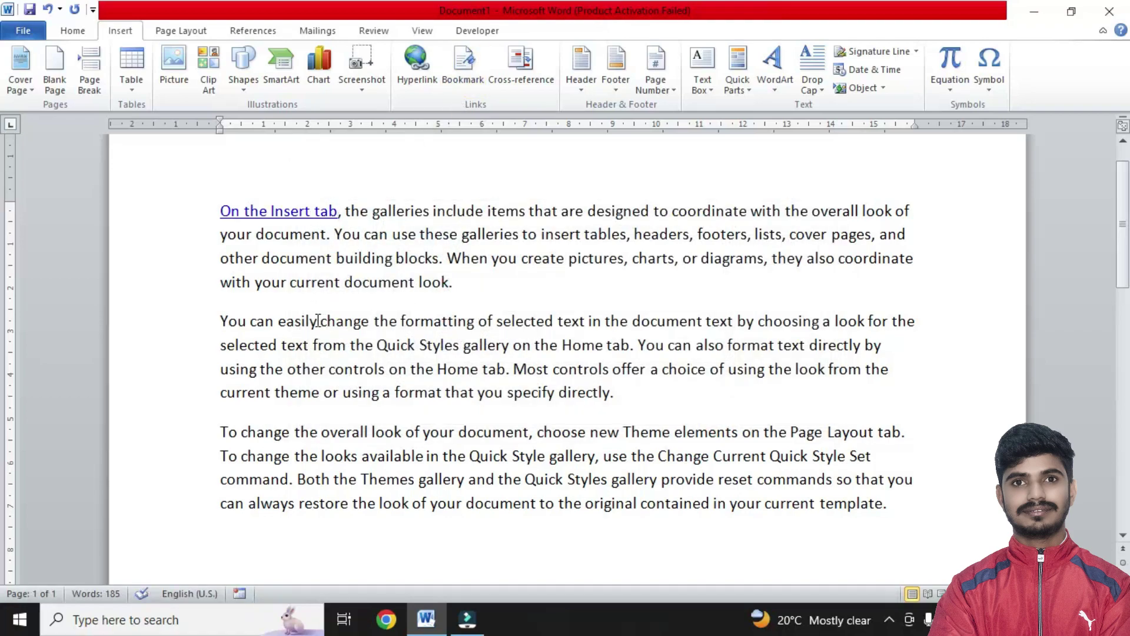
Step: Select 'You can easily' and browse the hyperlink location to the Data (D:) drive
{"action": "left_click_drag", "start_coordinate": [320, 322], "coordinate": [228, 325]}
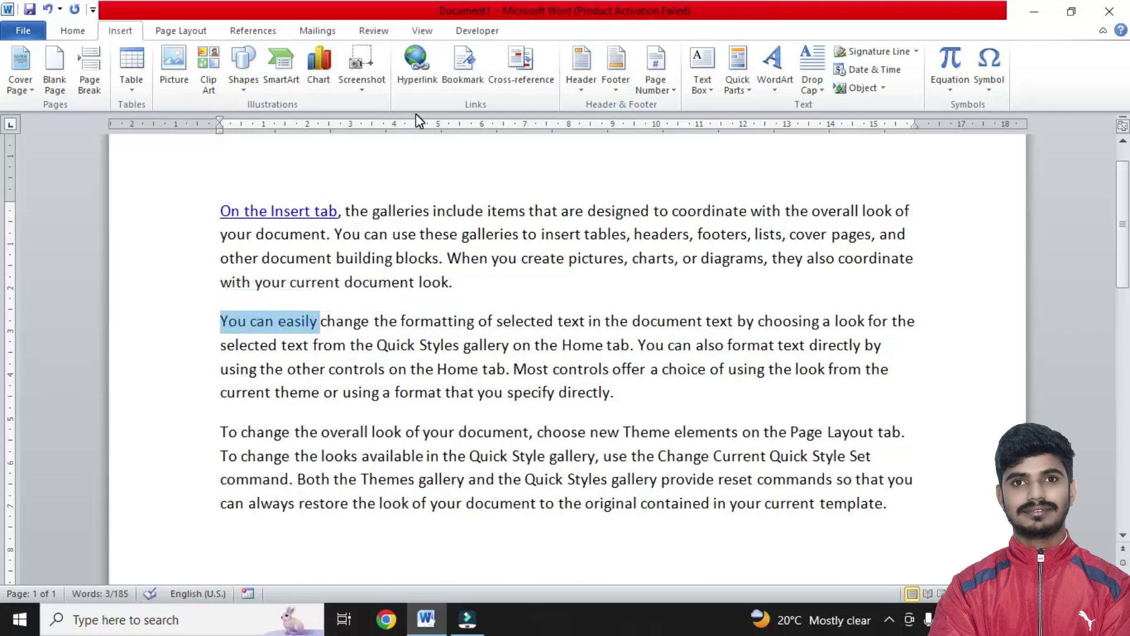
{"action": "left_click", "coordinate": [416, 69]}
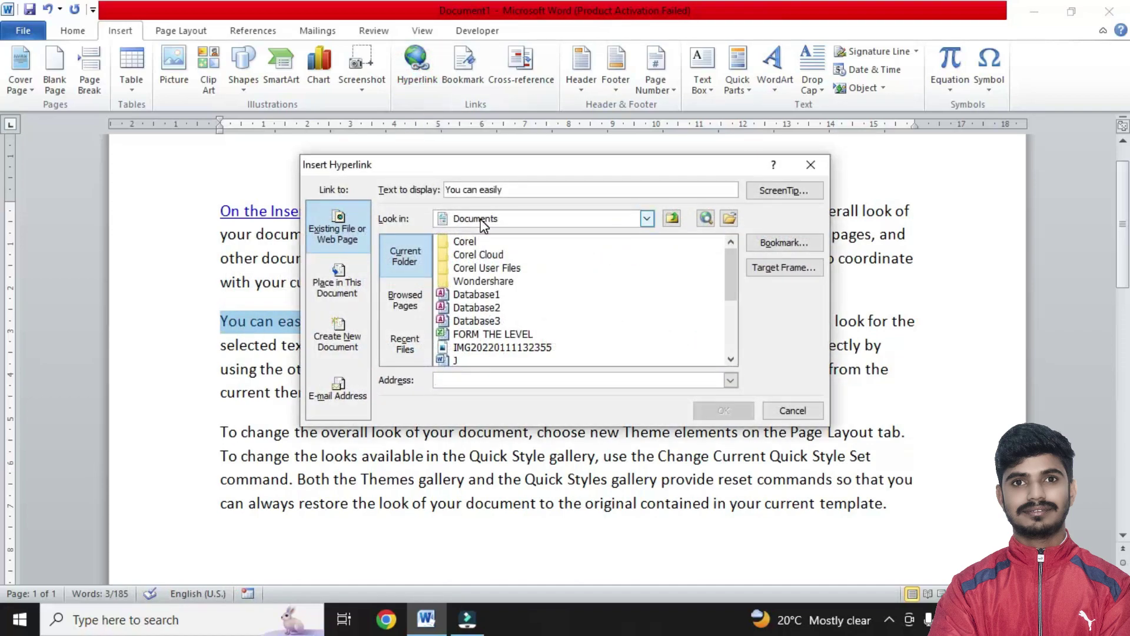
{"action": "left_click", "coordinate": [482, 221]}
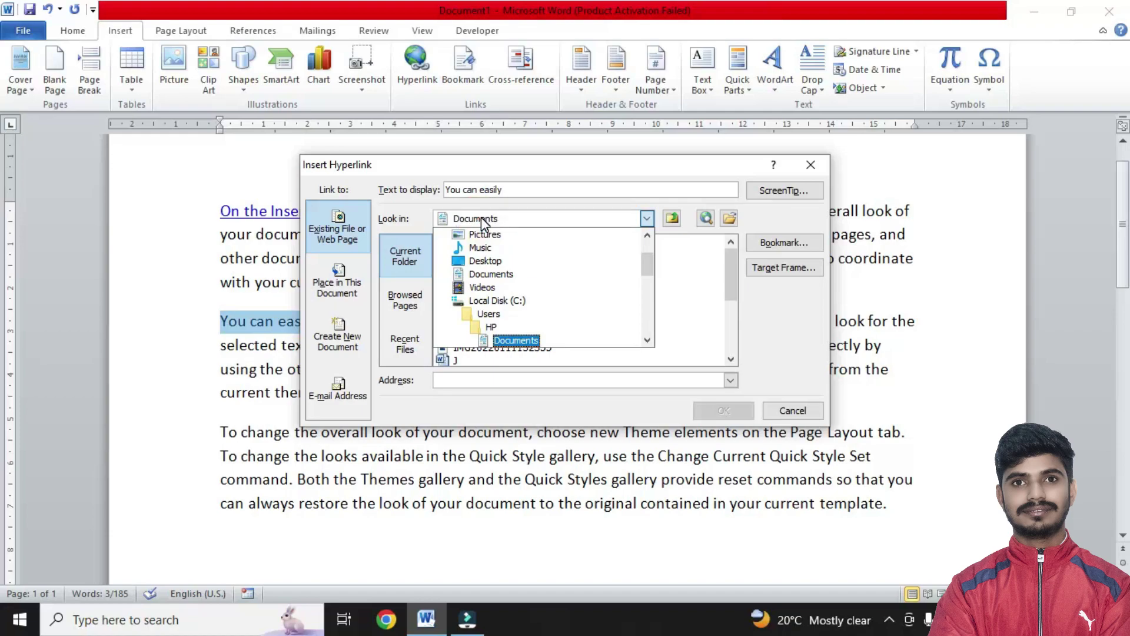
{"action": "left_click", "coordinate": [482, 220]}
{"action": "left_click", "coordinate": [481, 219]}
{"action": "scroll", "coordinate": [501, 290], "scroll_direction": "down", "scroll_amount": 1}
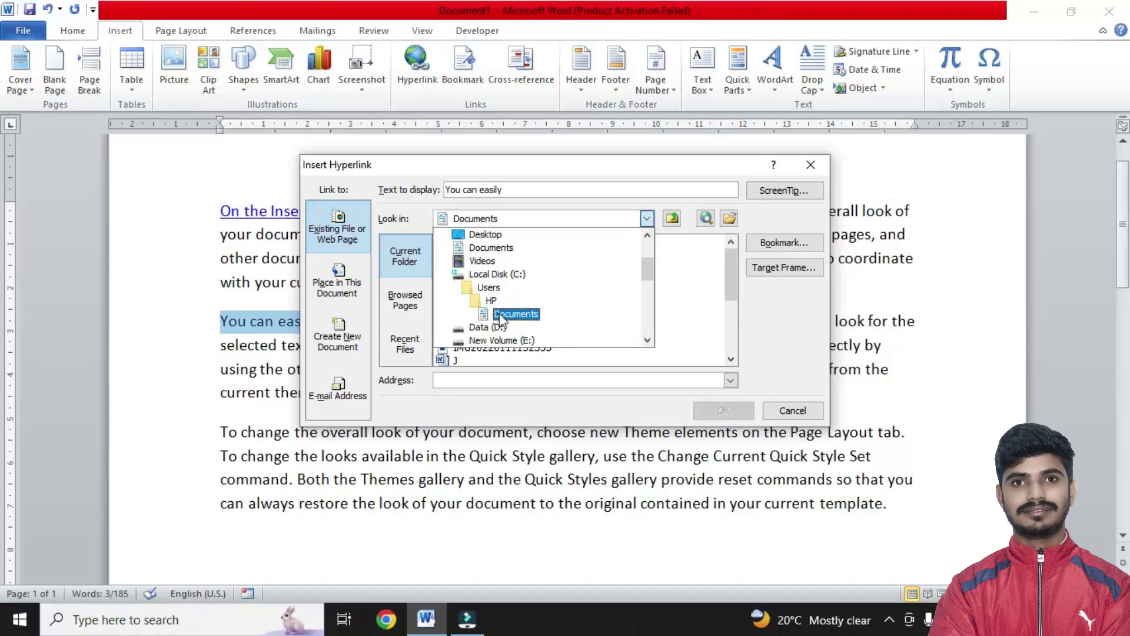
{"action": "scroll", "coordinate": [505, 294], "scroll_direction": "down", "scroll_amount": 1}
{"action": "scroll", "coordinate": [506, 297], "scroll_direction": "down", "scroll_amount": 1}
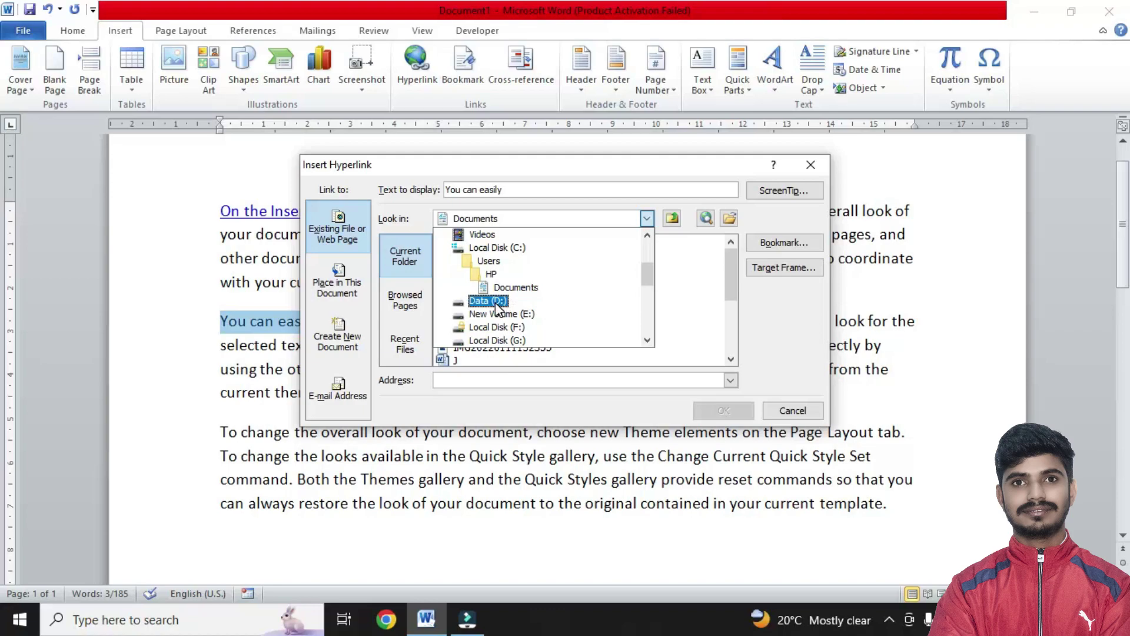
{"action": "left_click", "coordinate": [495, 301]}
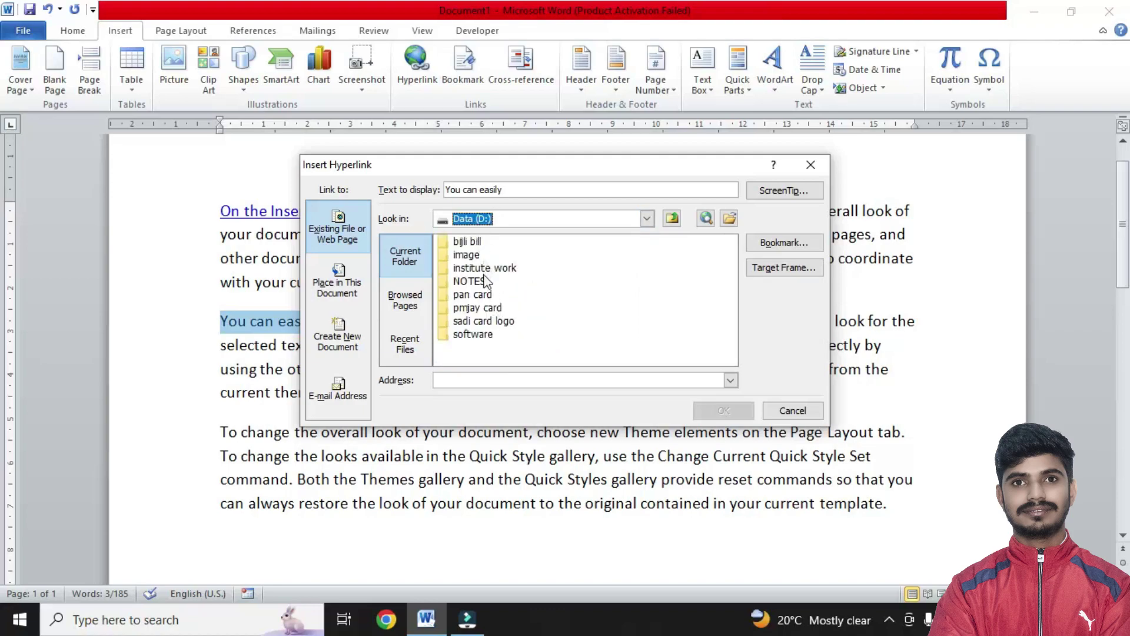
Step: Link the phrase to a5.jpg in the D:\image folder
{"action": "double_click", "coordinate": [478, 255]}
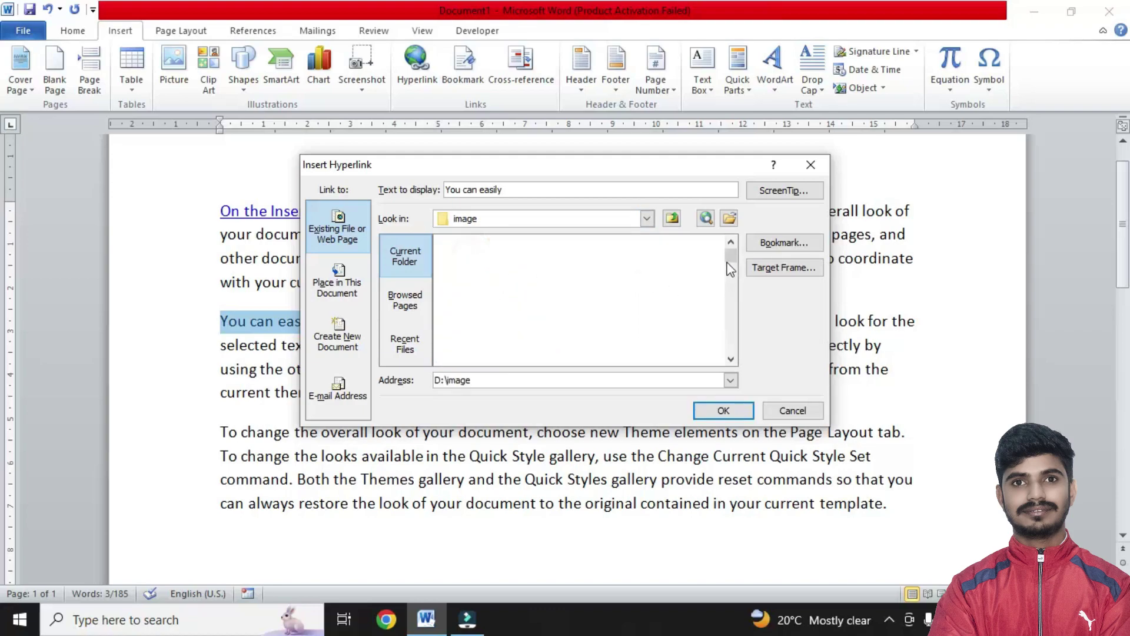
{"action": "mouse_move", "coordinate": [730, 259]}
{"action": "left_mouse_down"}
{"action": "mouse_move", "coordinate": [732, 318]}
{"action": "mouse_move", "coordinate": [732, 288]}
{"action": "left_mouse_up"}
{"action": "left_click", "coordinate": [474, 283]}
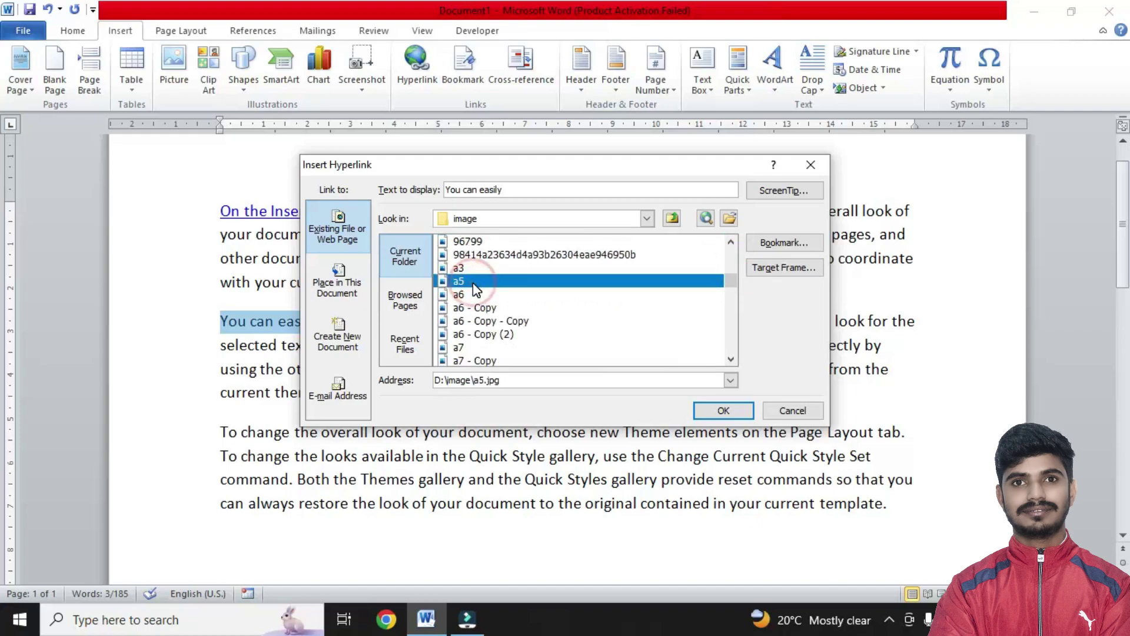
{"action": "left_click", "coordinate": [720, 410]}
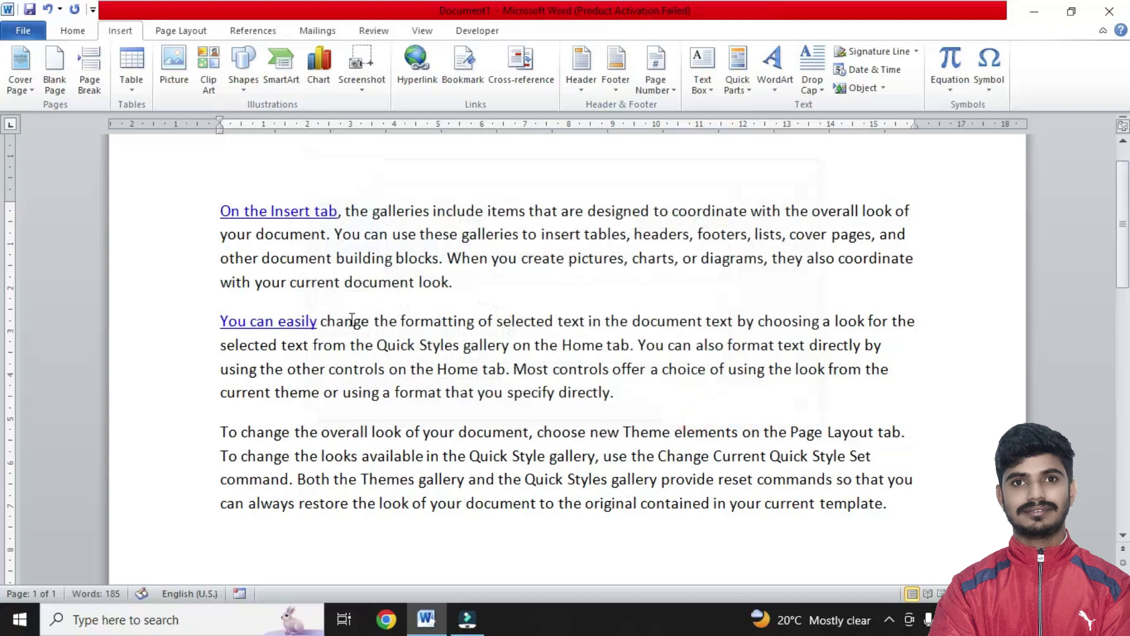
{"action": "mouse_move", "coordinate": [268, 322]}
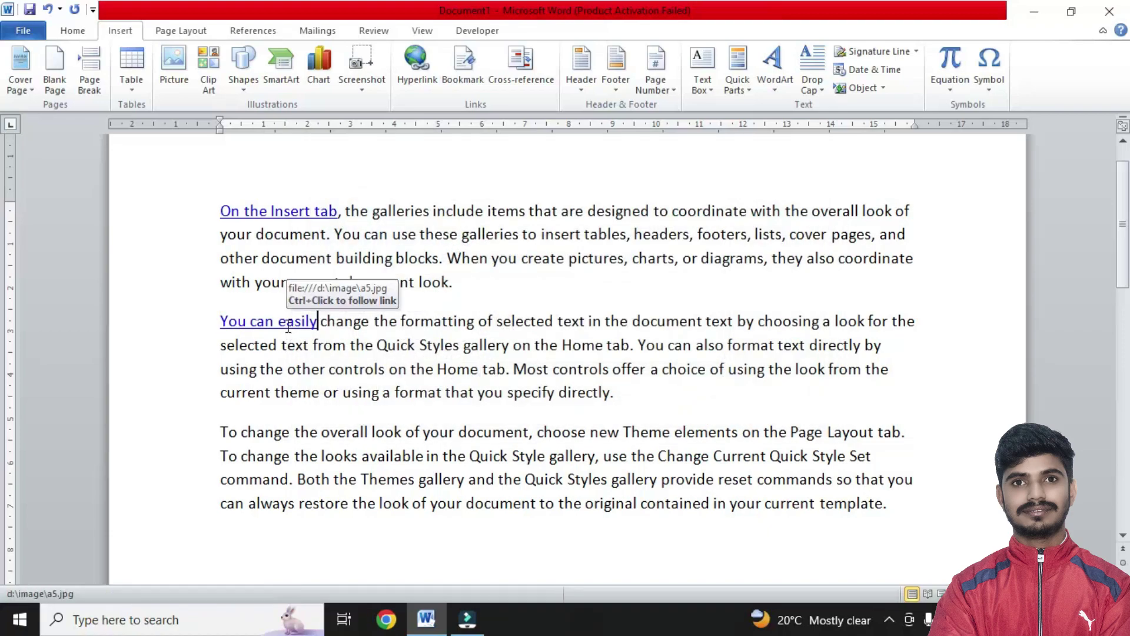
Step: Hyperlink 'To change the' in the third paragraph to the Documents\Wondershare folder
{"action": "left_click_drag", "start_coordinate": [320, 433], "coordinate": [220, 433]}
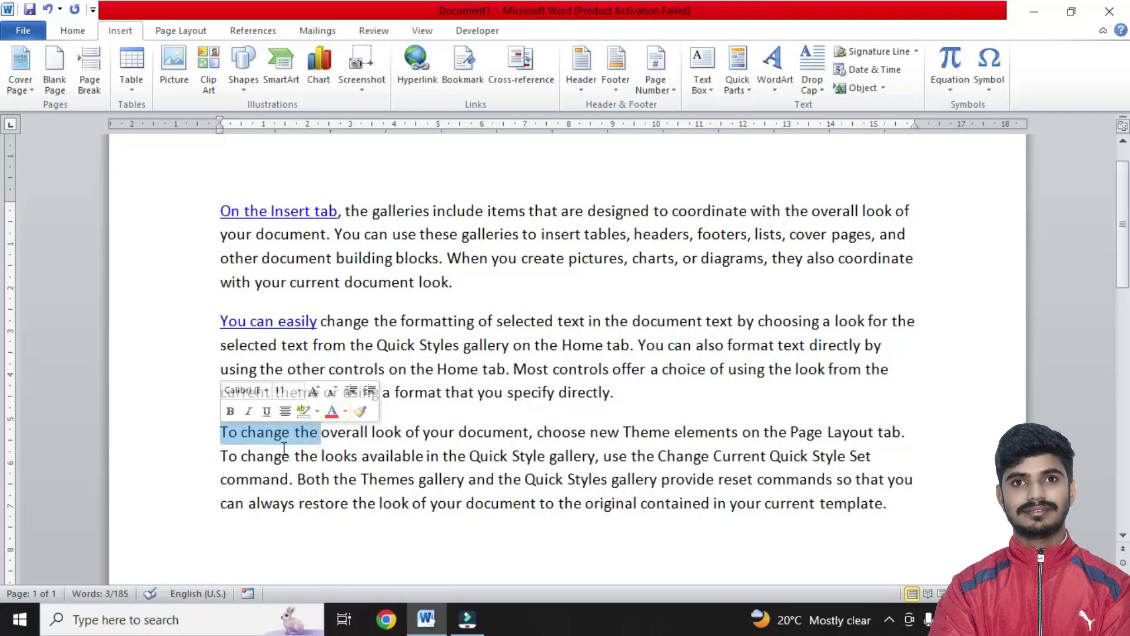
{"action": "left_click", "coordinate": [410, 72]}
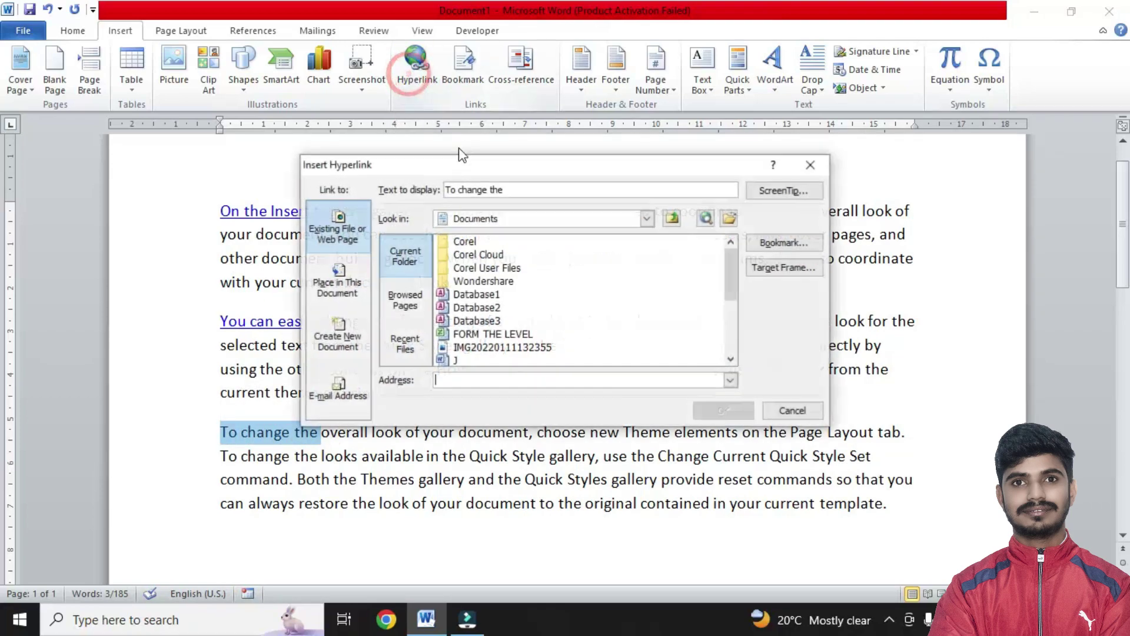
{"action": "left_click", "coordinate": [505, 333]}
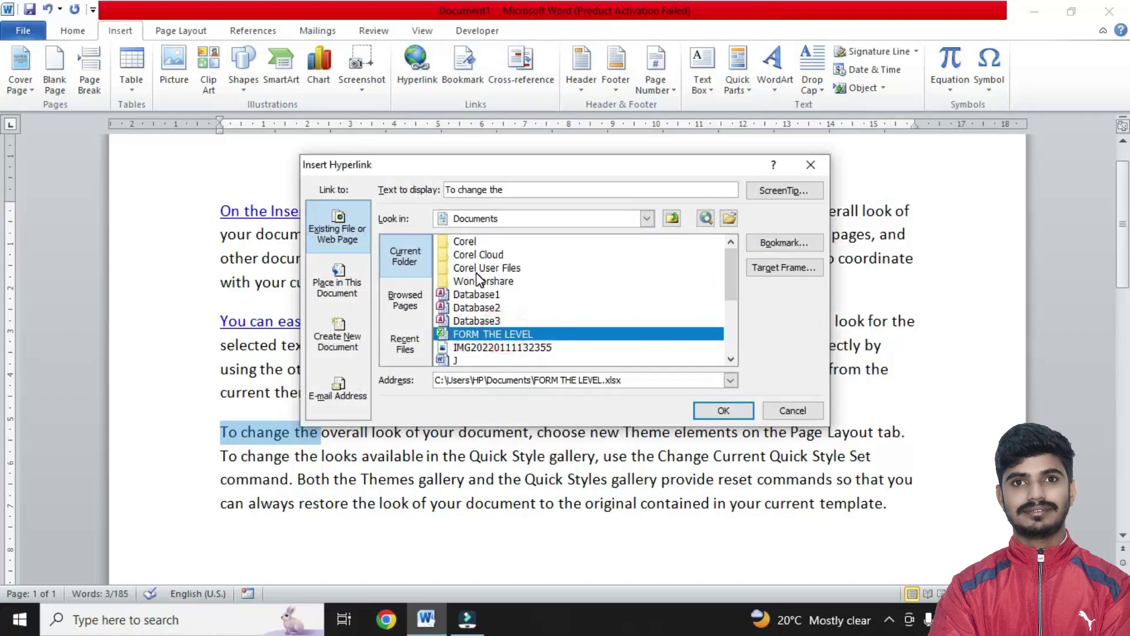
{"action": "left_click", "coordinate": [478, 281]}
{"action": "left_click", "coordinate": [647, 218]}
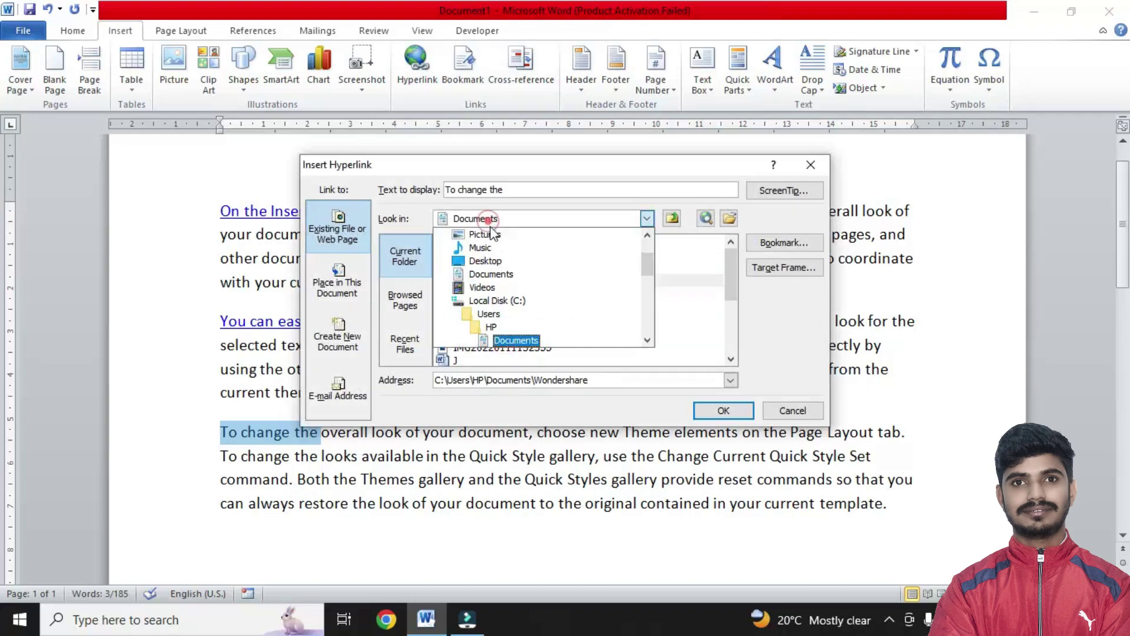
{"action": "left_click", "coordinate": [496, 312]}
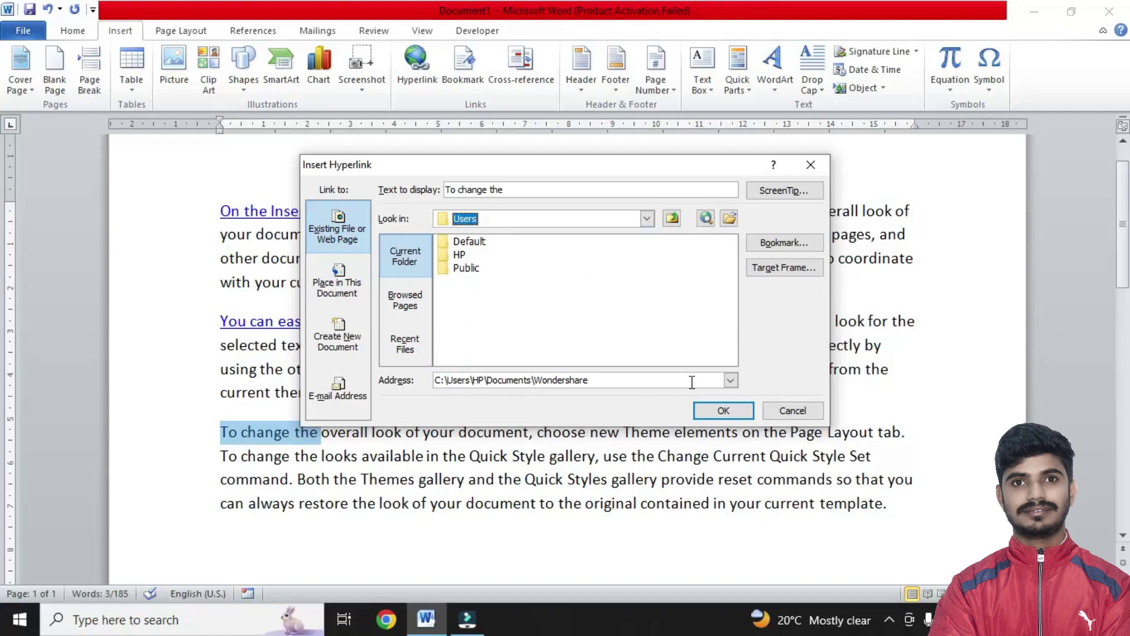
{"action": "left_click", "coordinate": [715, 411]}
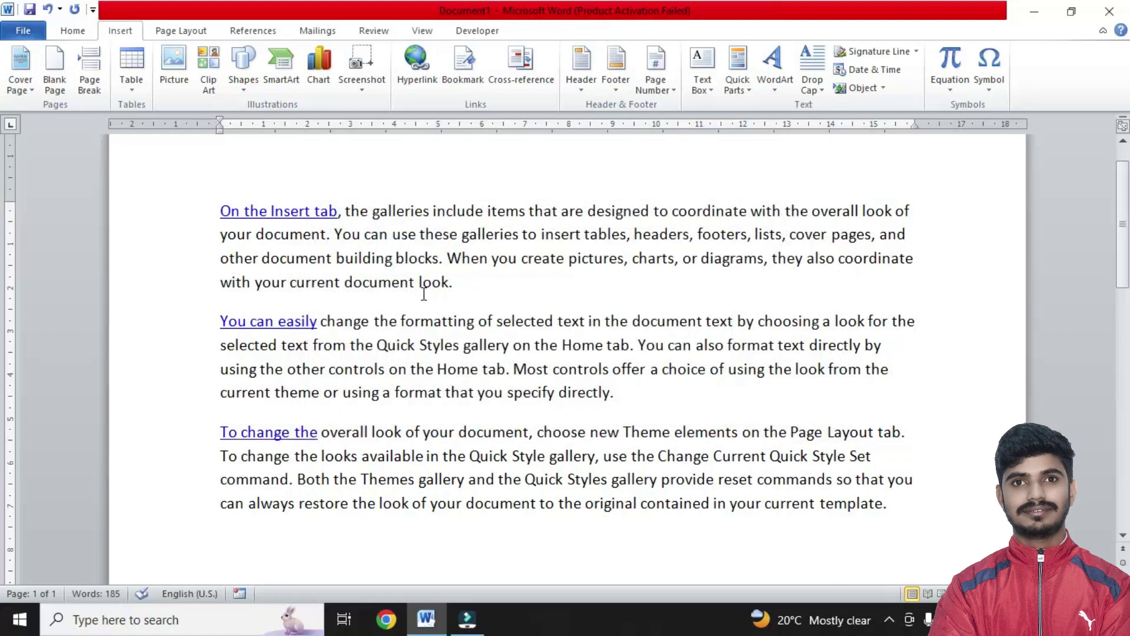
{"action": "left_click", "coordinate": [425, 290]}
{"action": "left_click_drag", "start_coordinate": [508, 346], "coordinate": [463, 346]}
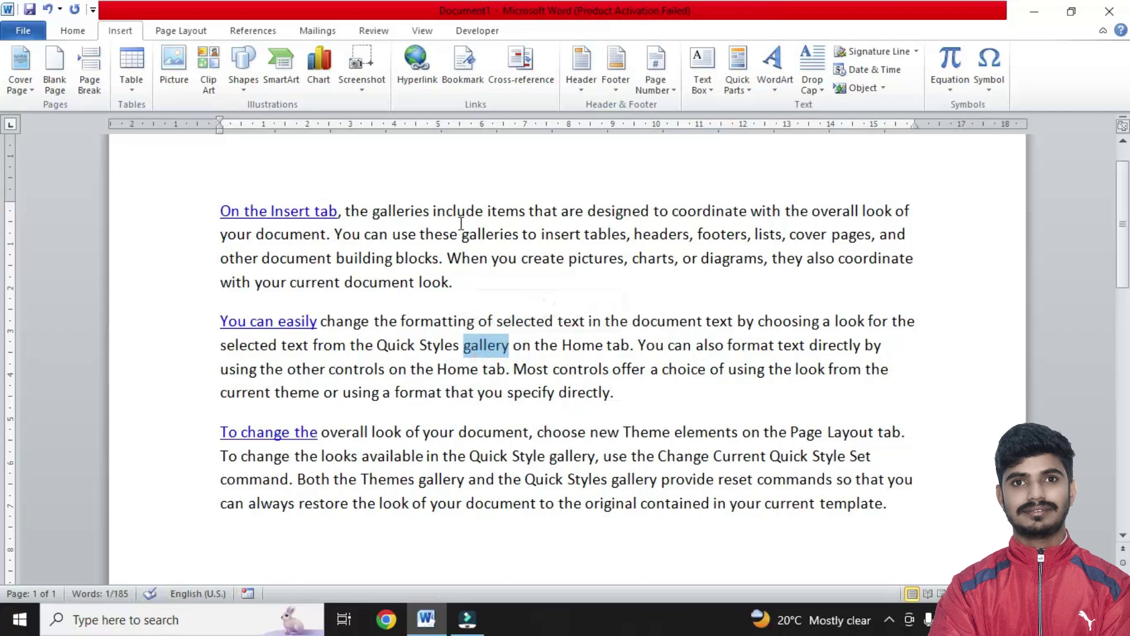
{"action": "left_click", "coordinate": [410, 77]}
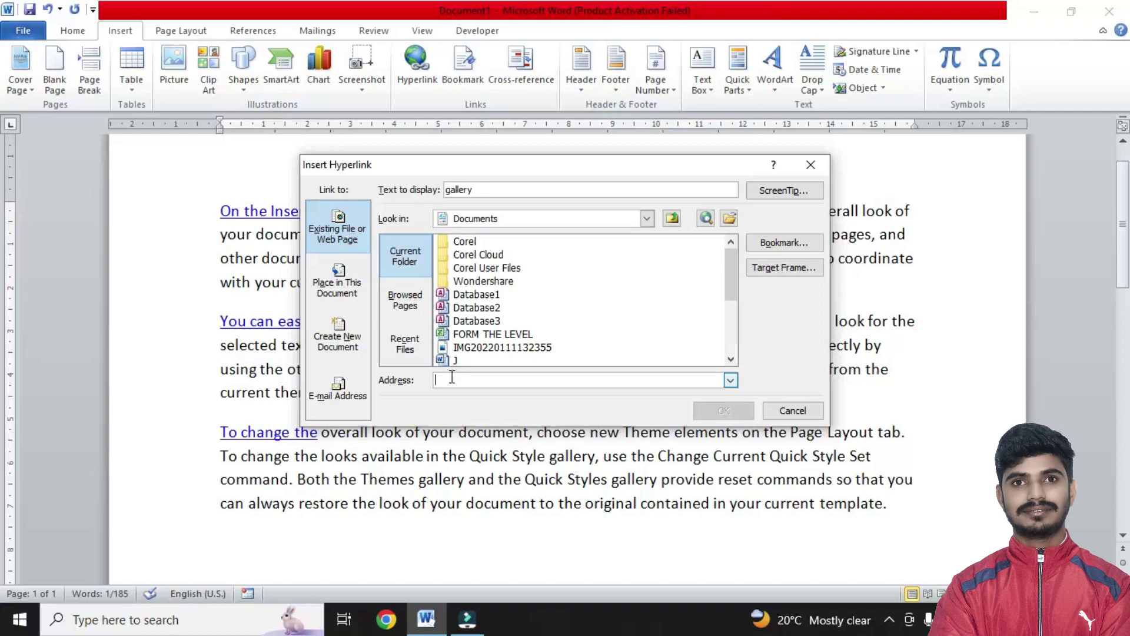
{"action": "type", "text": "https://"}
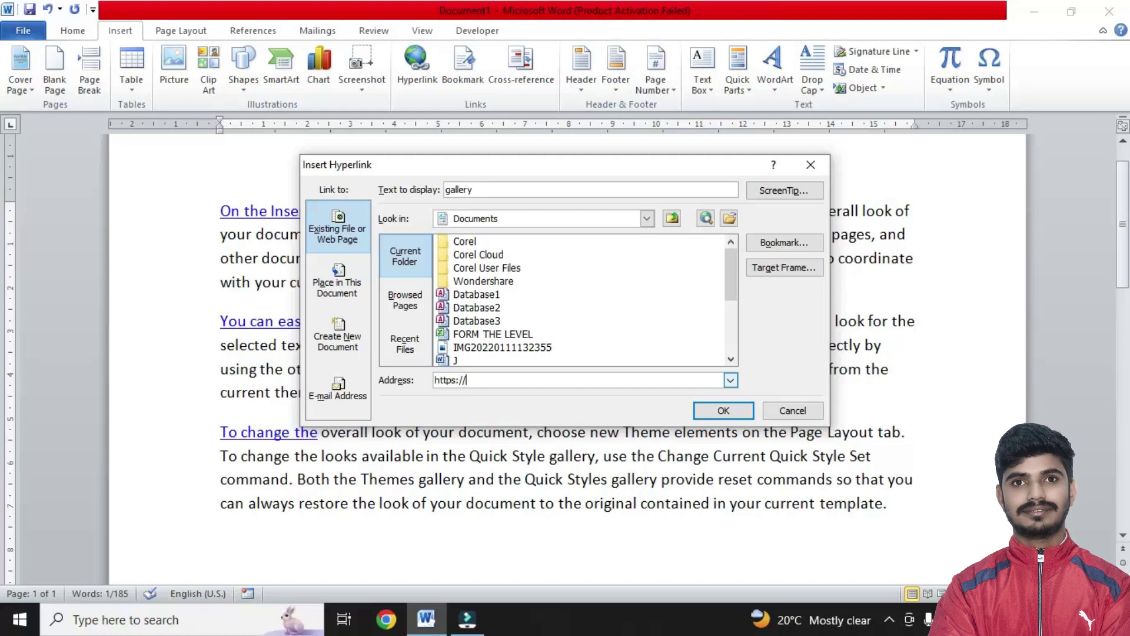
{"action": "type", "text": "www.facebook.com"}
{"action": "left_click", "coordinate": [724, 410]}
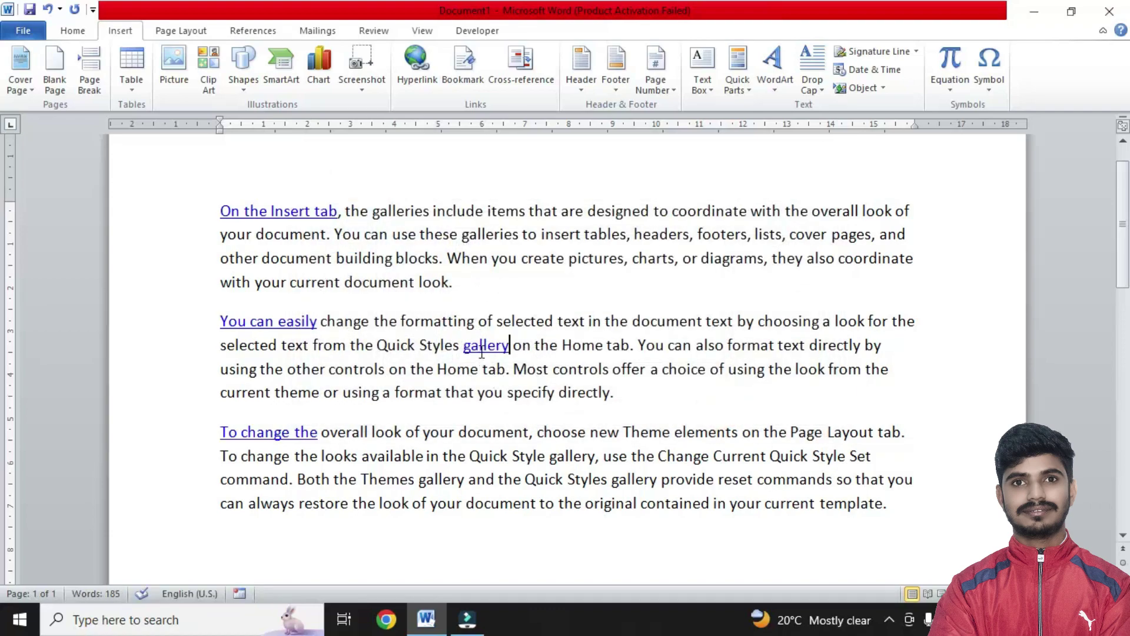
{"action": "left_click", "coordinate": [420, 282]}
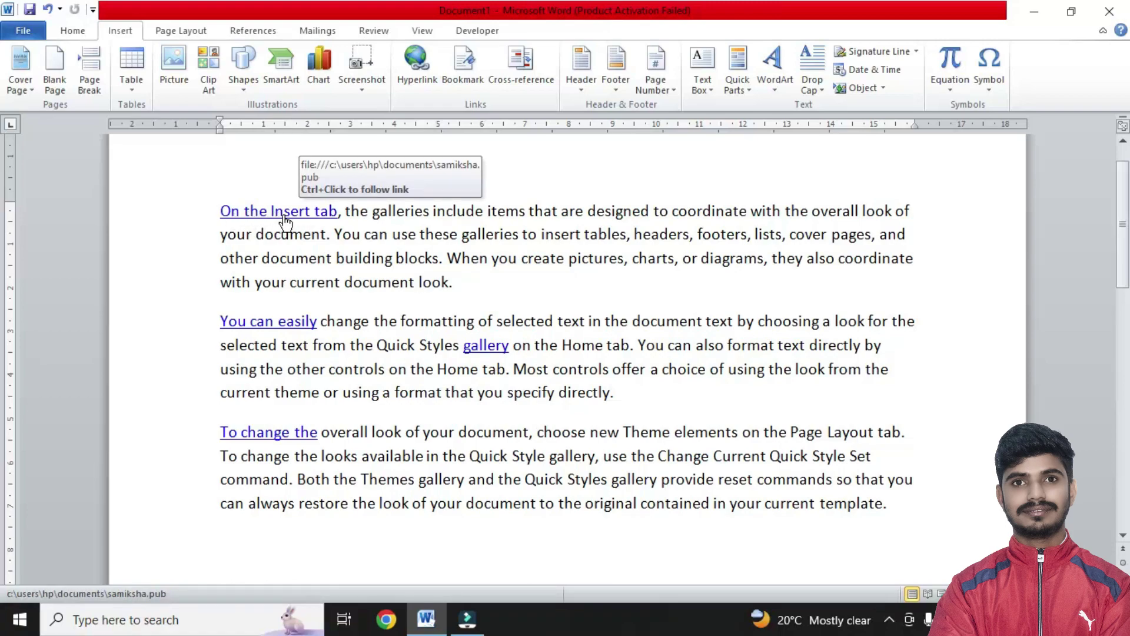
Step: Follow the 'On the Insert tab' link to SAMIKSHA.pub, accept the warnings, then close Publisher
{"action": "left_click", "coordinate": [285, 221], "text": "ctrl"}
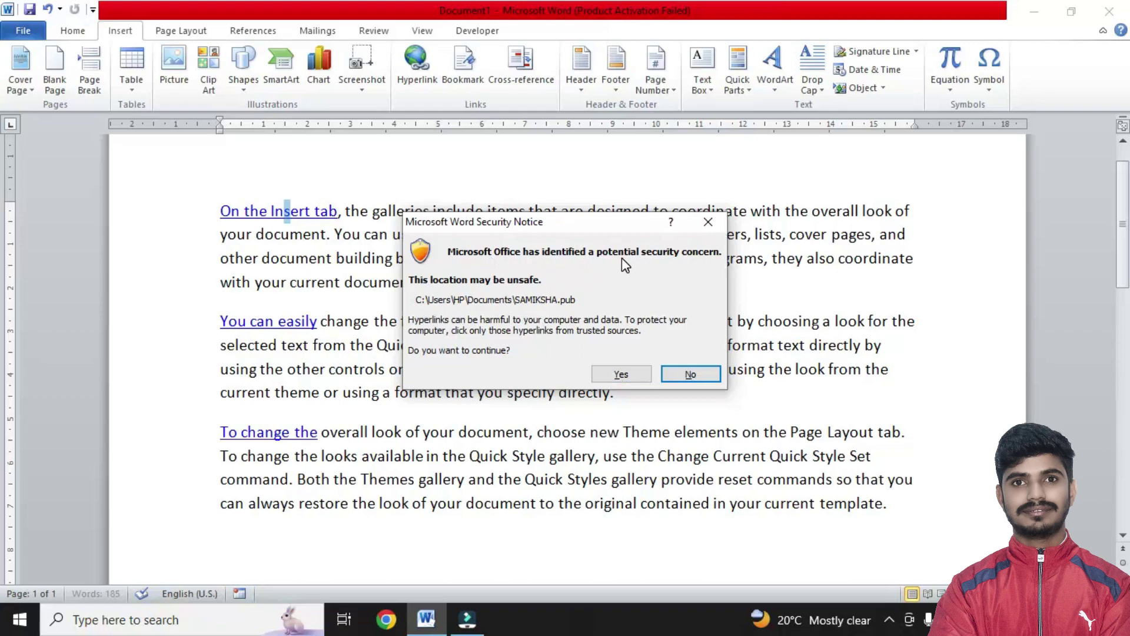
{"action": "left_click", "coordinate": [615, 373]}
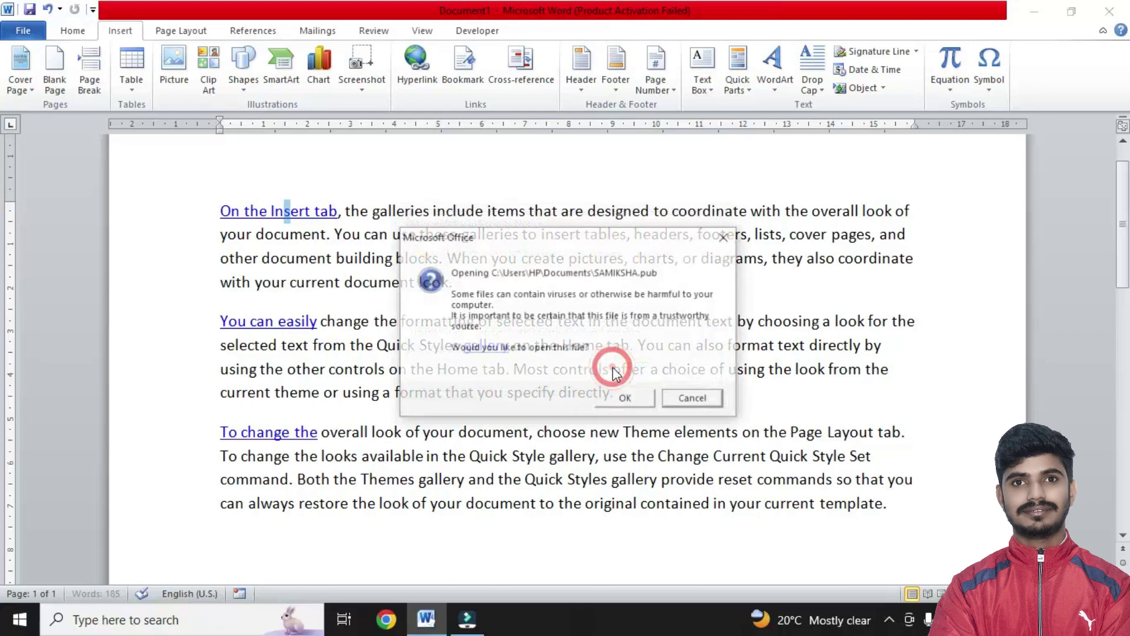
{"action": "left_click", "coordinate": [624, 396]}
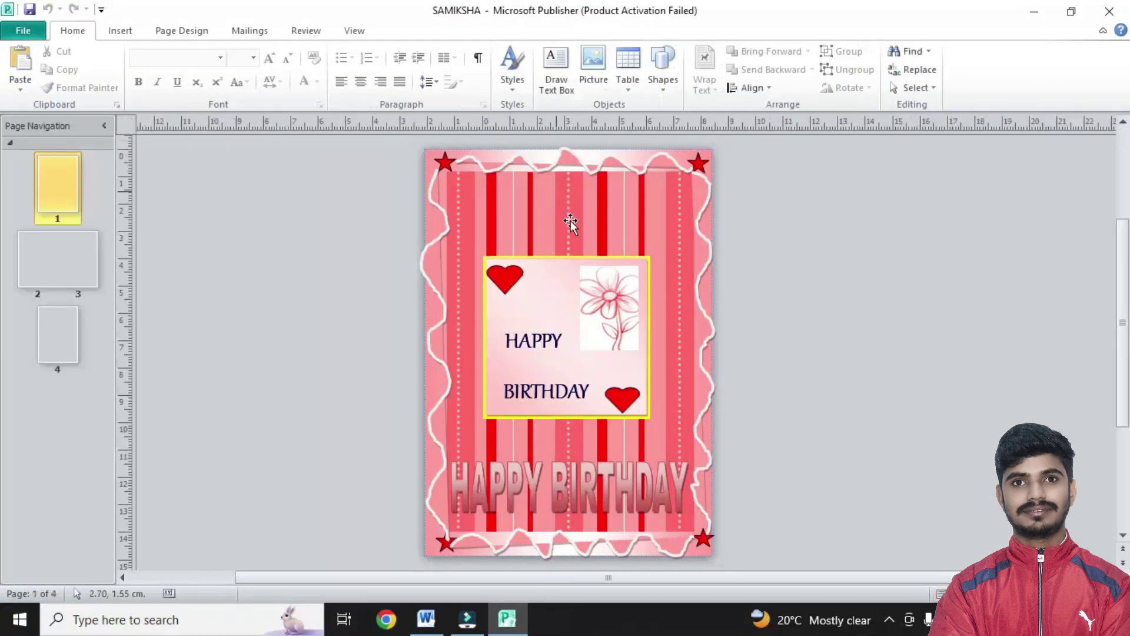
{"action": "left_click", "coordinate": [1109, 10]}
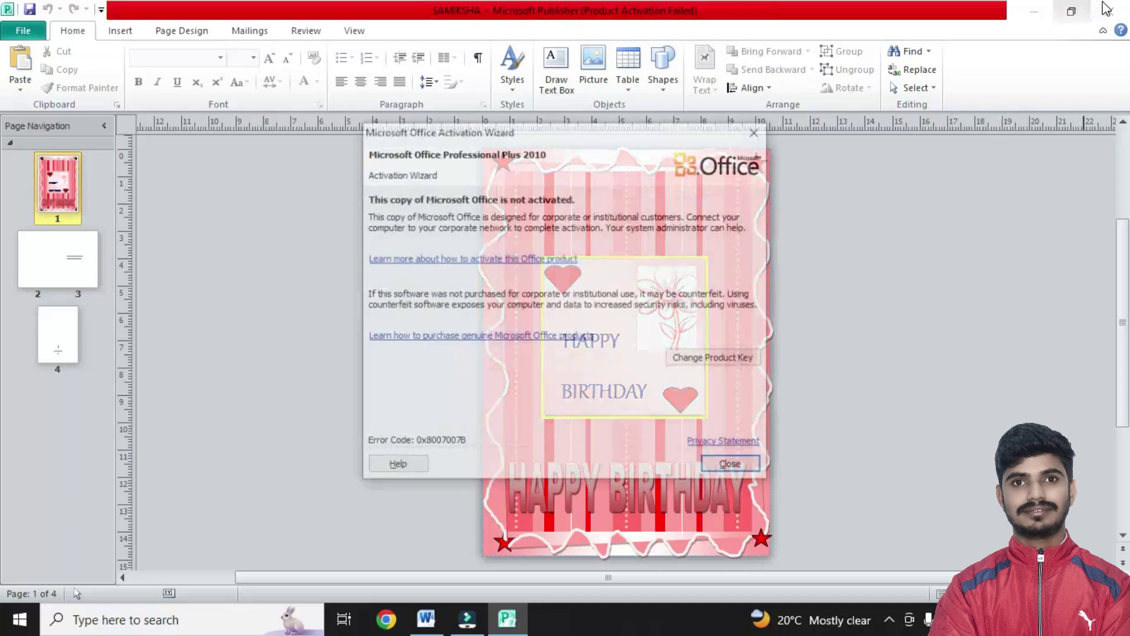
{"action": "left_click", "coordinate": [1109, 11]}
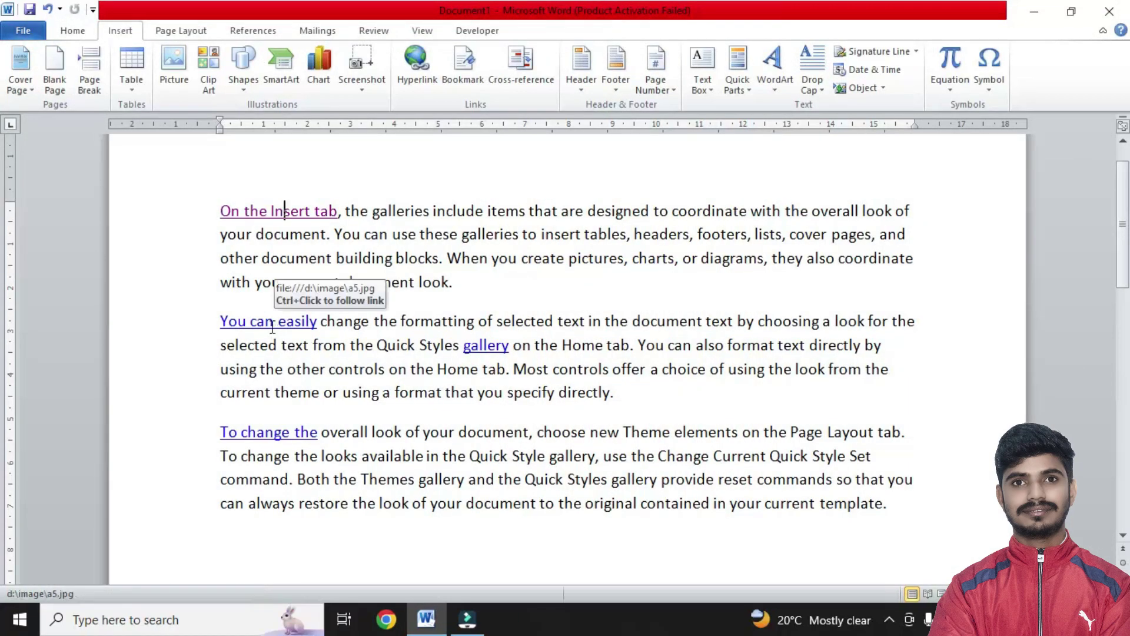
Step: Follow 'You can easily' past the security warning to view a5.jpg, then close it
{"action": "left_click", "coordinate": [273, 326], "text": "ctrl"}
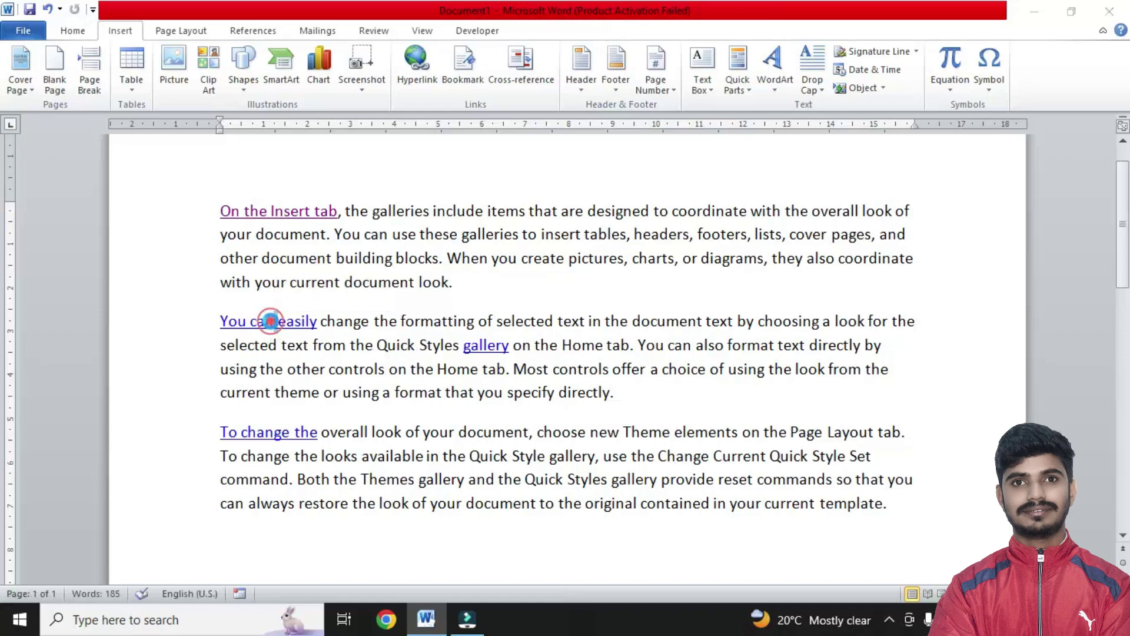
{"action": "left_click", "coordinate": [609, 372]}
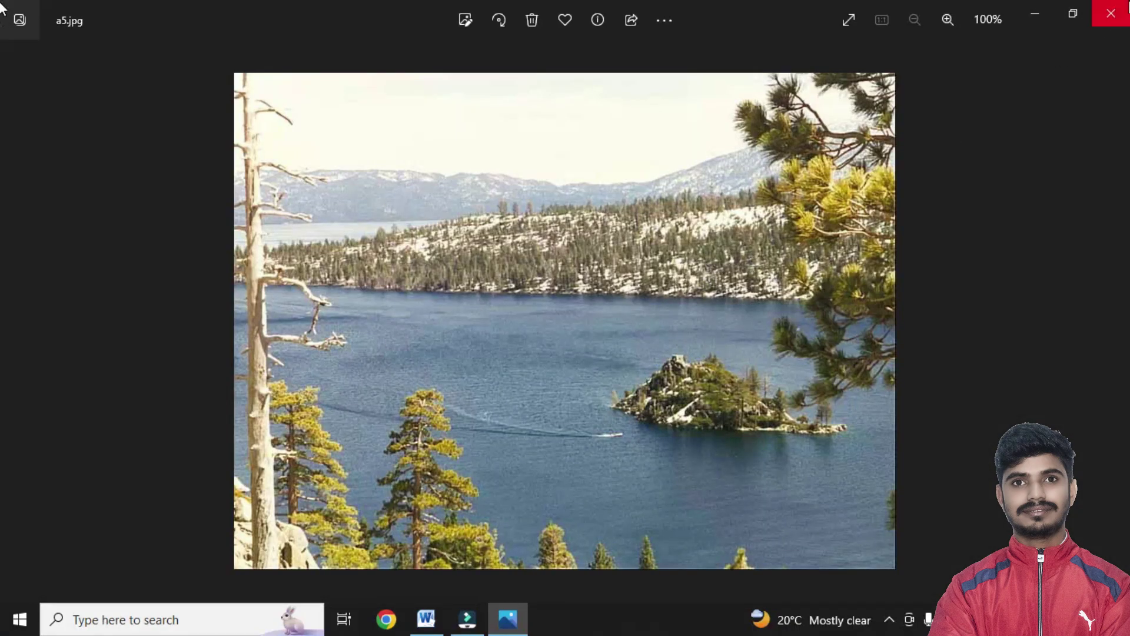
{"action": "left_click", "coordinate": [1114, 13]}
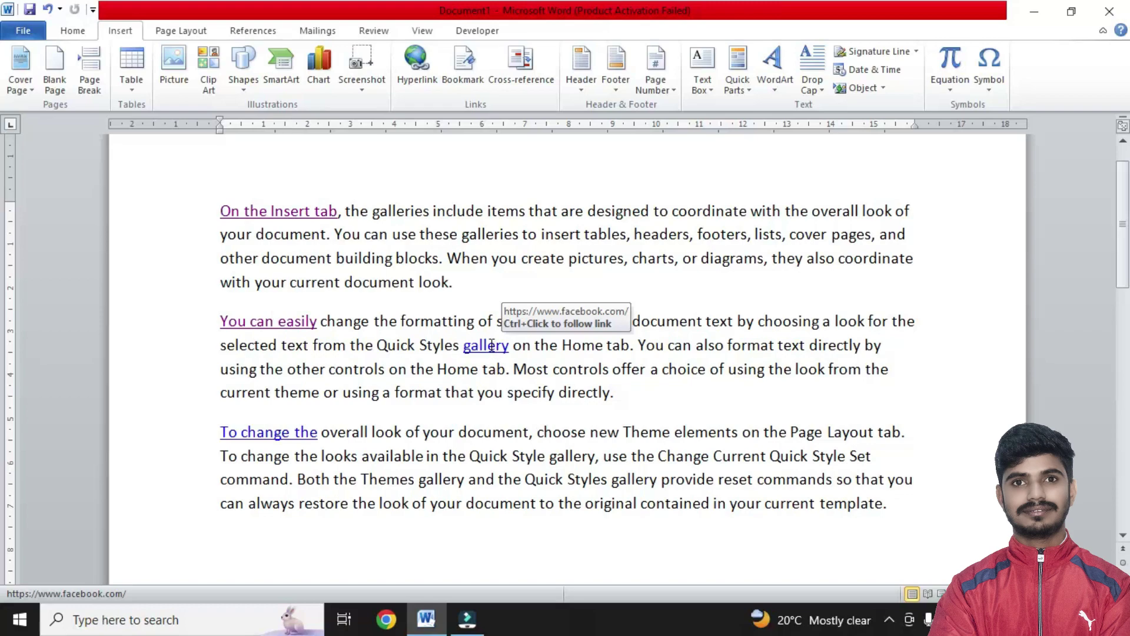
Step: Follow the 'gallery' link to Facebook's login page in Edge, then close the browser
{"action": "left_click", "coordinate": [491, 349], "text": "ctrl"}
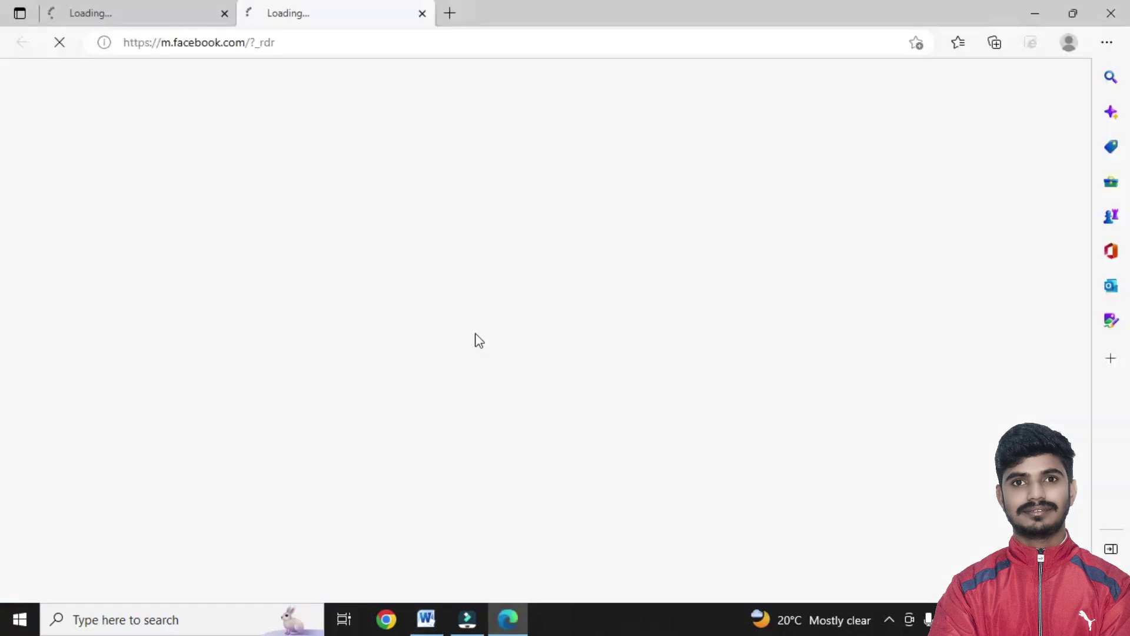
{"action": "left_click", "coordinate": [215, 15]}
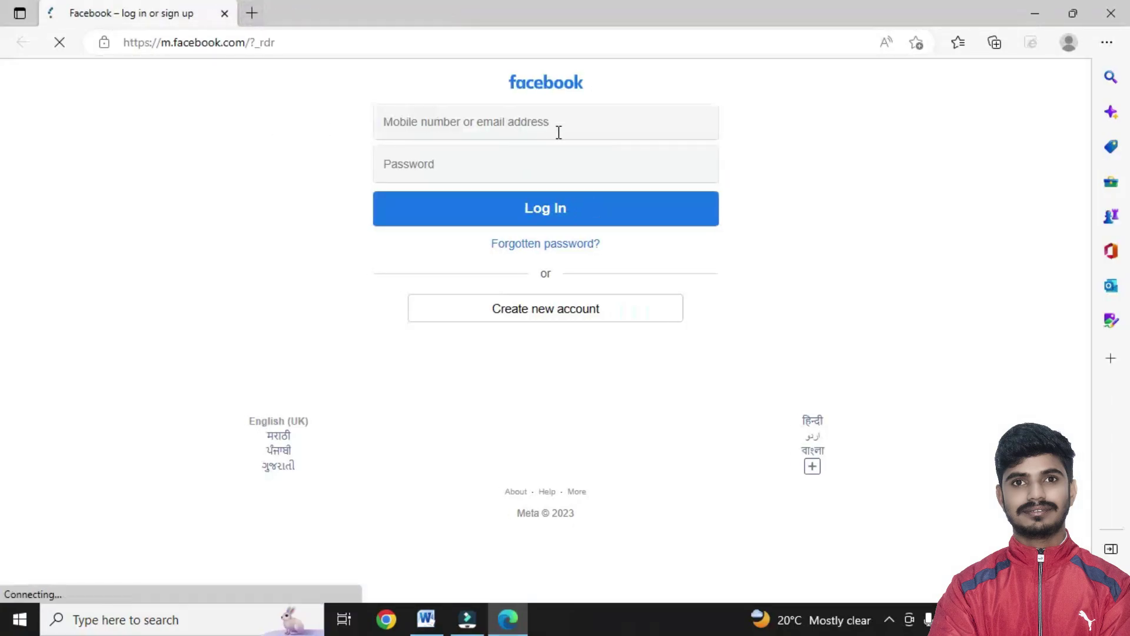
{"action": "left_click", "coordinate": [1111, 13]}
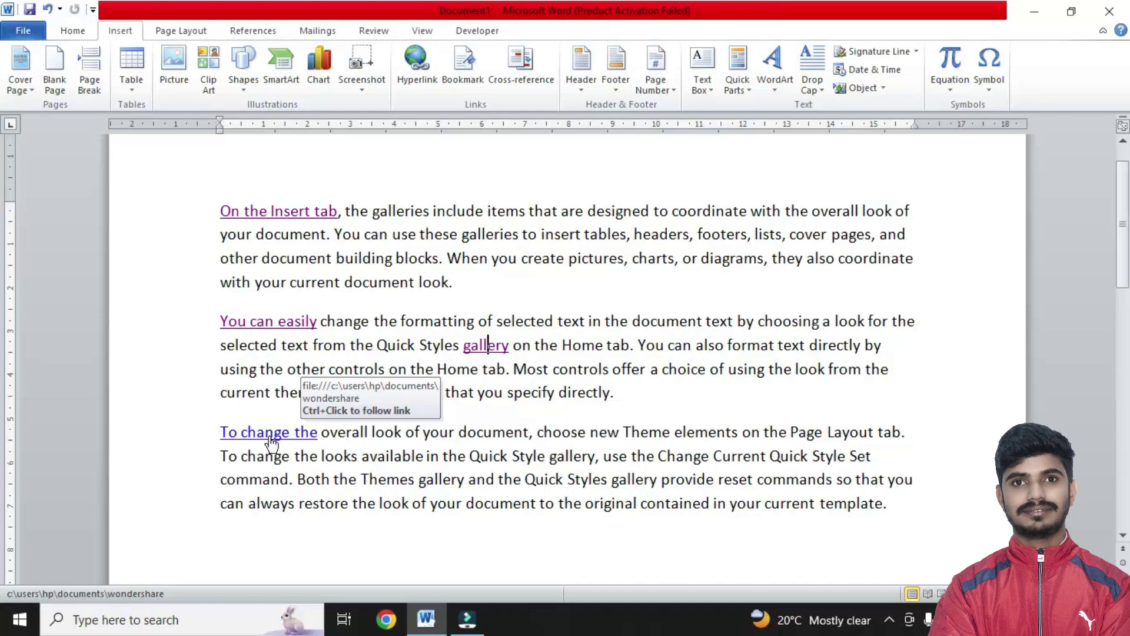
Step: Follow 'To change the' past the security warning to the Wondershare folder, then close it
{"action": "left_click", "coordinate": [272, 441], "text": "ctrl"}
{"action": "left_click", "coordinate": [635, 374]}
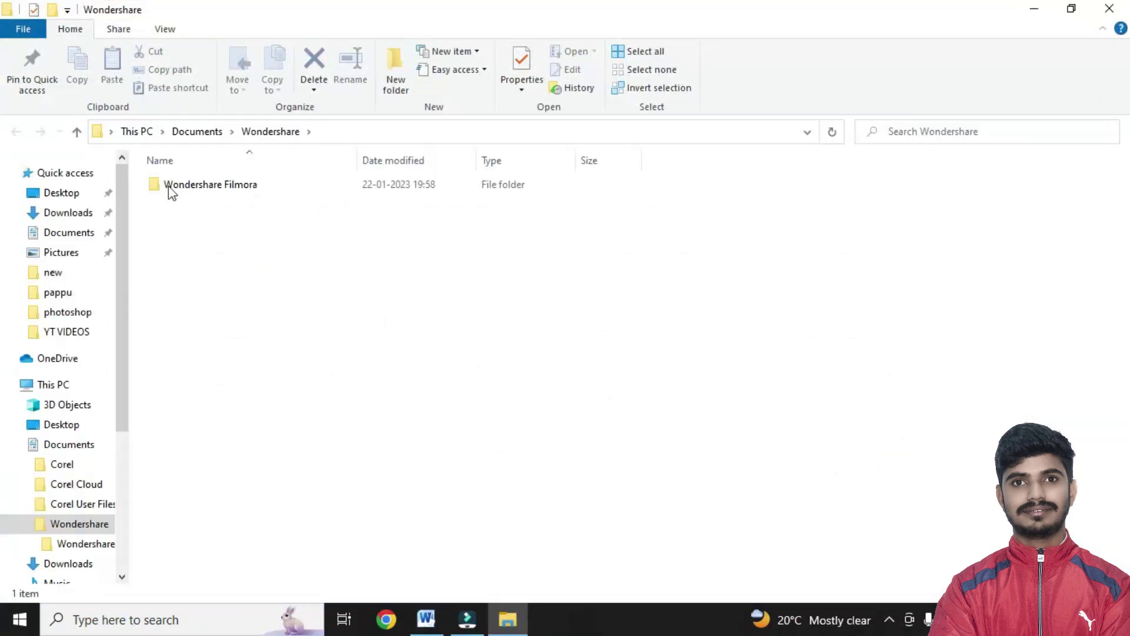
{"action": "left_click", "coordinate": [1109, 8]}
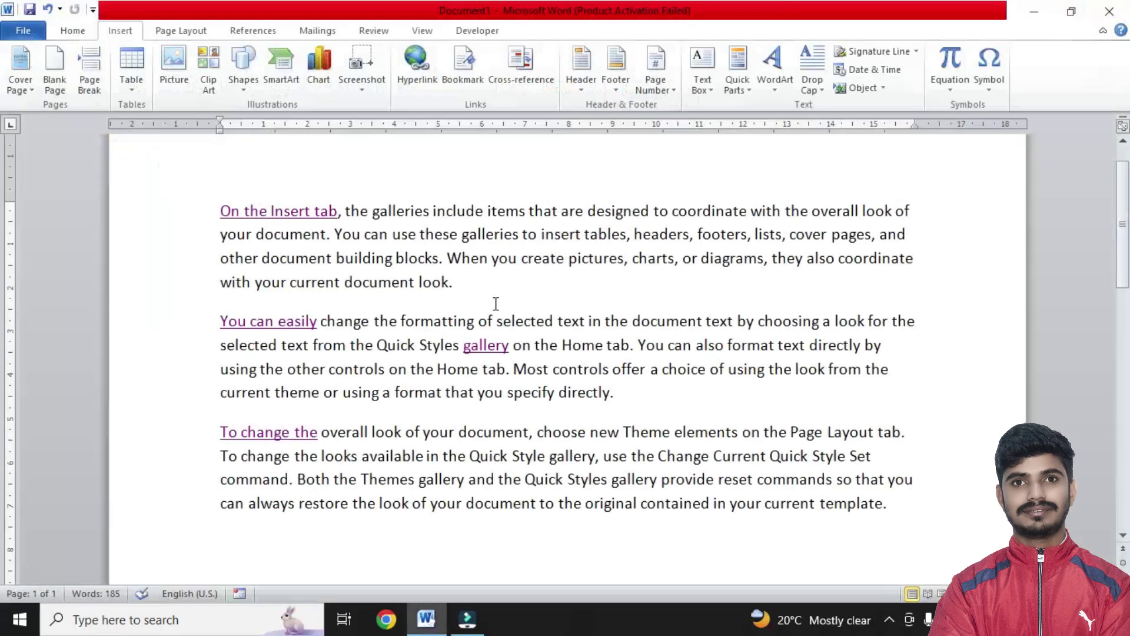